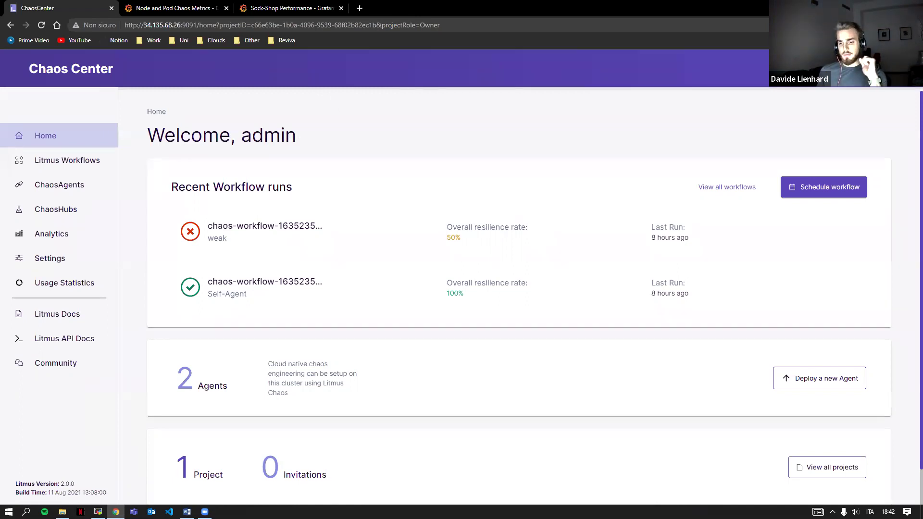
- Switch to the MobaXterm terminal and view the namespaces of the chaos-weak and chaos-resilient clusters, returning to chaos-weak
{"action": "left_click", "coordinate": [97, 511]}
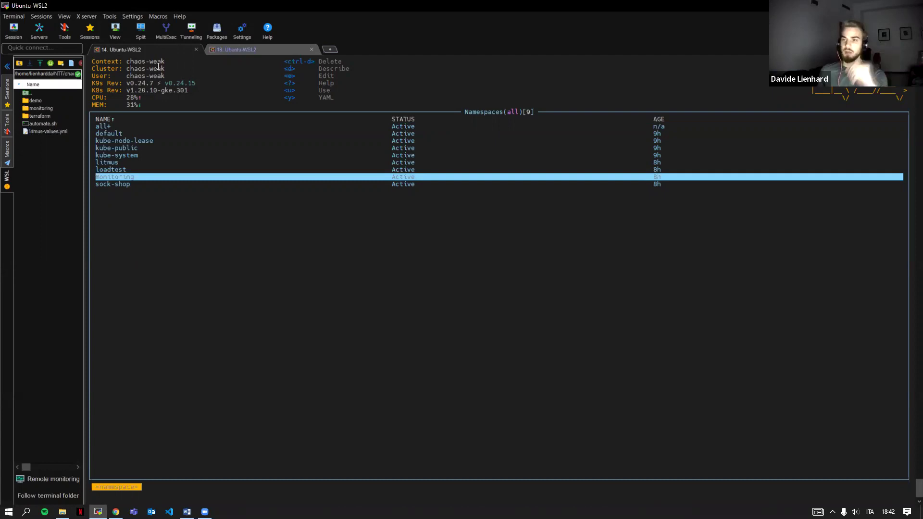
{"action": "key", "text": "ctrl+Tab"}
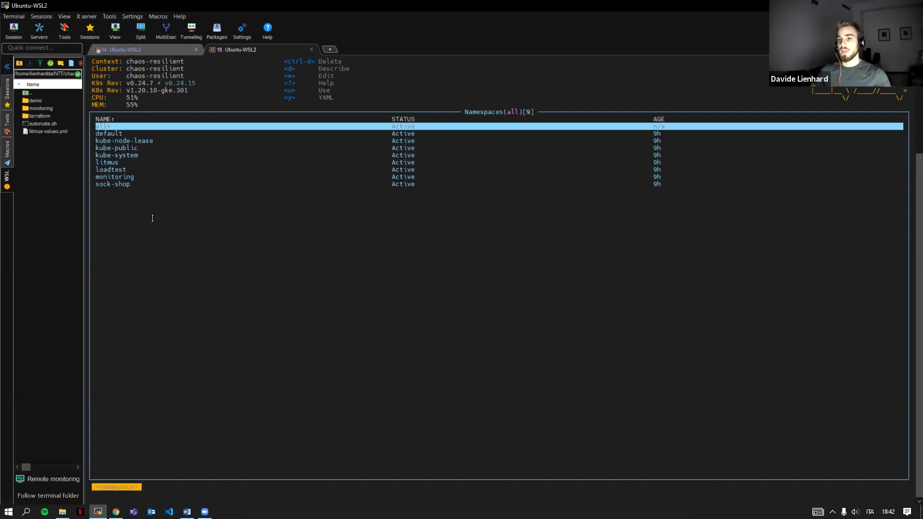
{"action": "key", "text": "ctrl+Tab"}
- Look through the chaos-weak cluster's namespaces and open the pod list of the sock-shop namespace
{"action": "key", "text": "Up"}
{"action": "key", "text": "Up"}
{"action": "key", "text": "Up"}
{"action": "key", "text": "Up"}
{"action": "key", "text": "Up"}
{"action": "key", "text": "Up"}
{"action": "key", "text": "Up"}
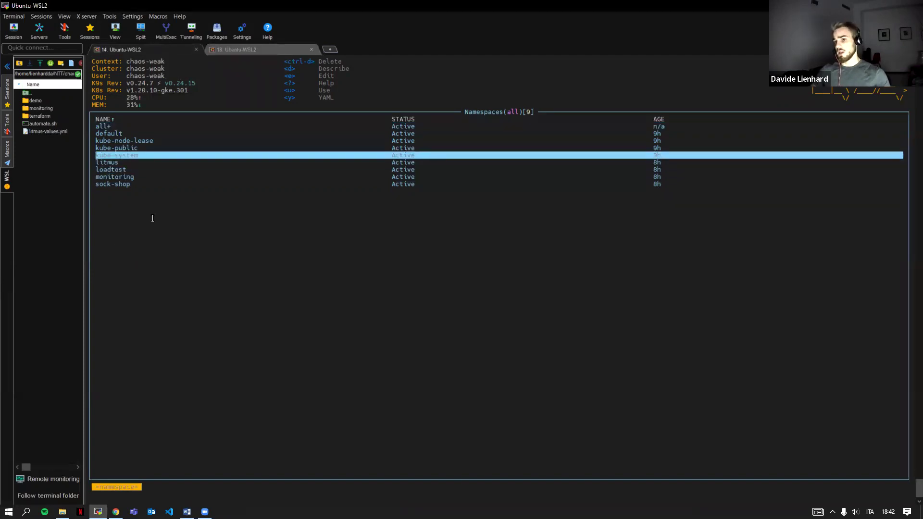
{"action": "key", "text": "Down"}
{"action": "key", "text": "Down"}
{"action": "key", "text": "Down"}
{"action": "key", "text": "Down"}
{"action": "key", "text": "Down"}
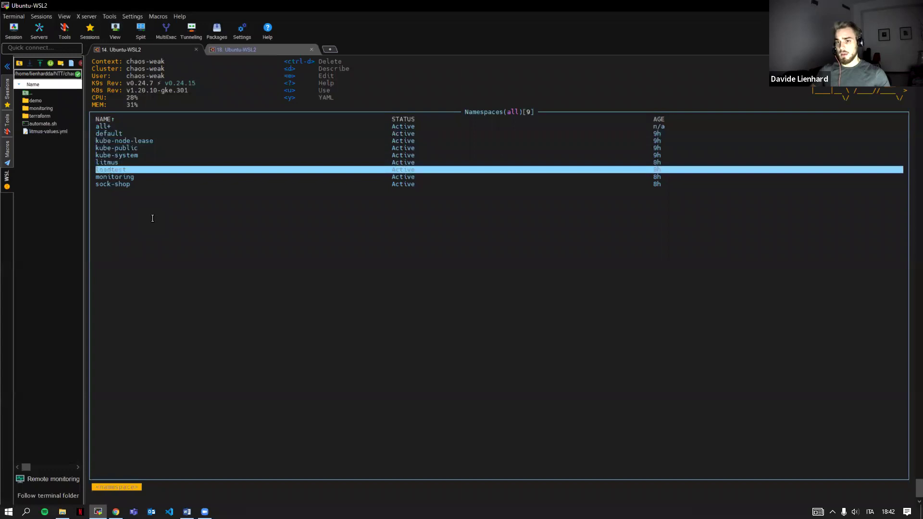
{"action": "key", "text": "Up"}
{"action": "key", "text": "Down"}
{"action": "key", "text": "Down"}
{"action": "key", "text": "Down"}
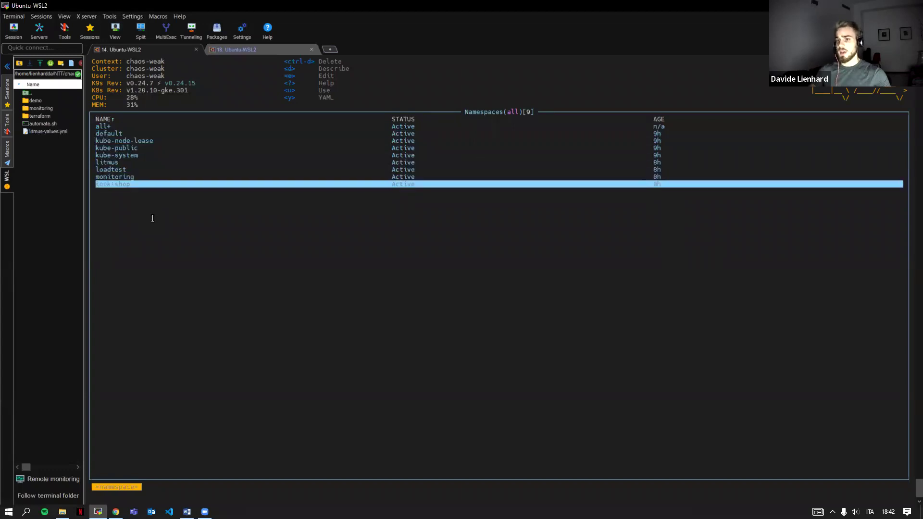
{"action": "key", "text": "Return"}
- Examine the sock-shop pods one by one, including the carts, orders, payment, queue-master, rabbitmq and user services
{"action": "key", "text": "Down"}
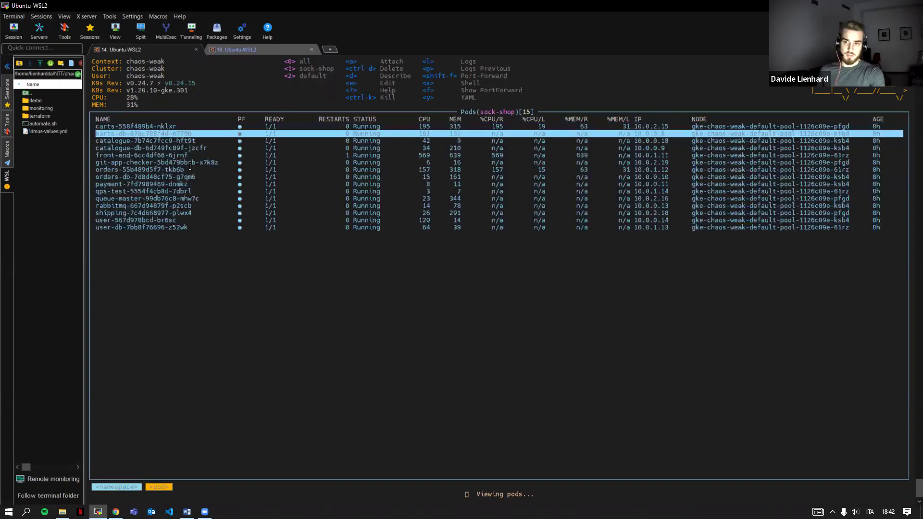
{"action": "key", "text": "Down"}
{"action": "key", "text": "Up"}
{"action": "key", "text": "Down"}
{"action": "key", "text": "Down"}
{"action": "key", "text": "Down"}
{"action": "key", "text": "Down"}
{"action": "key", "text": "Down"}
{"action": "key", "text": "Down"}
{"action": "key", "text": "Down"}
{"action": "key", "text": "Down"}
{"action": "key", "text": "Down"}
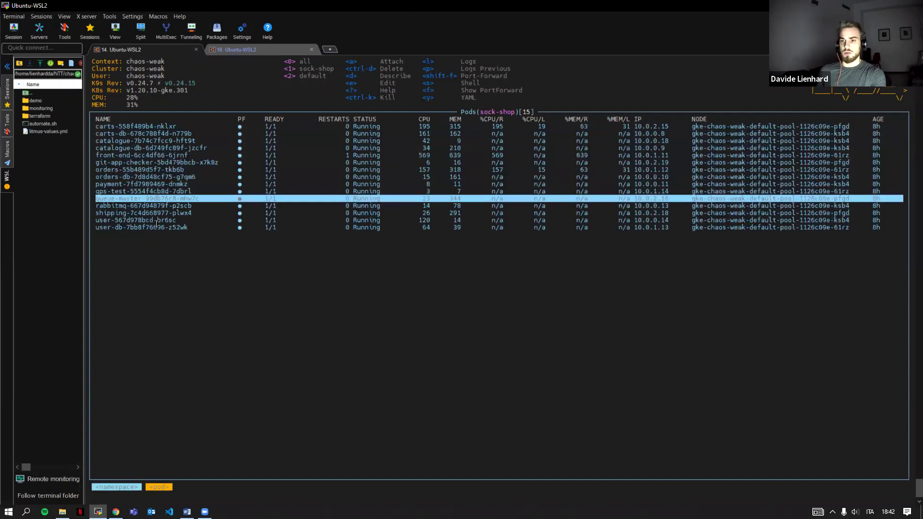
{"action": "key", "text": "Up"}
{"action": "key", "text": "Down"}
{"action": "key", "text": "Down"}
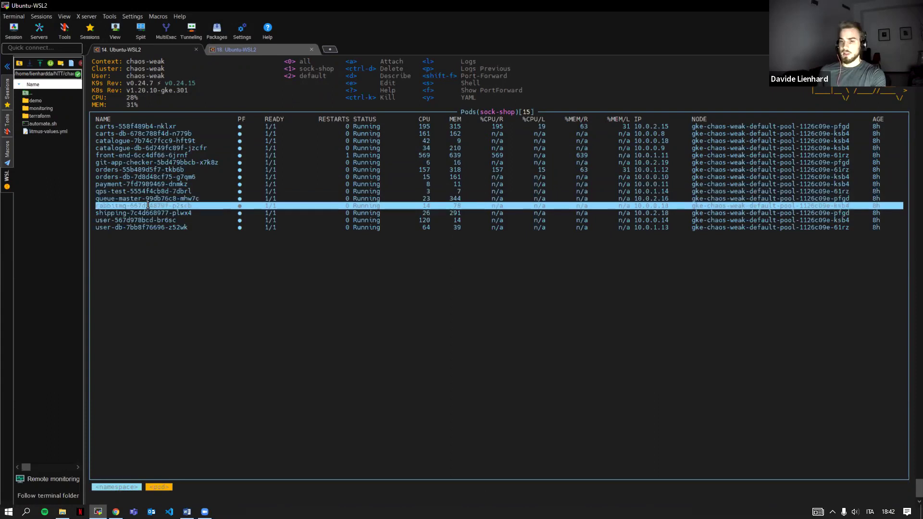
{"action": "key", "text": "Up"}
{"action": "key", "text": "Up"}
{"action": "key", "text": "Up"}
{"action": "key", "text": "Up"}
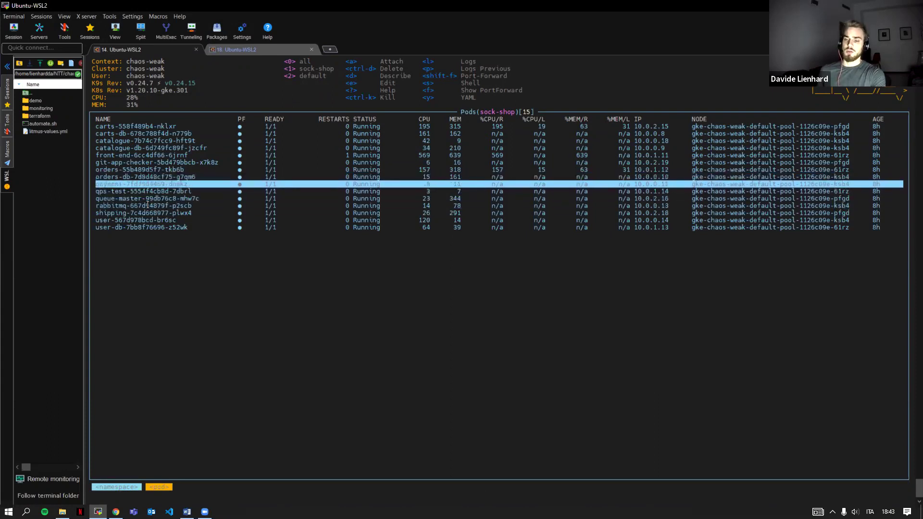
{"action": "key", "text": "Up"}
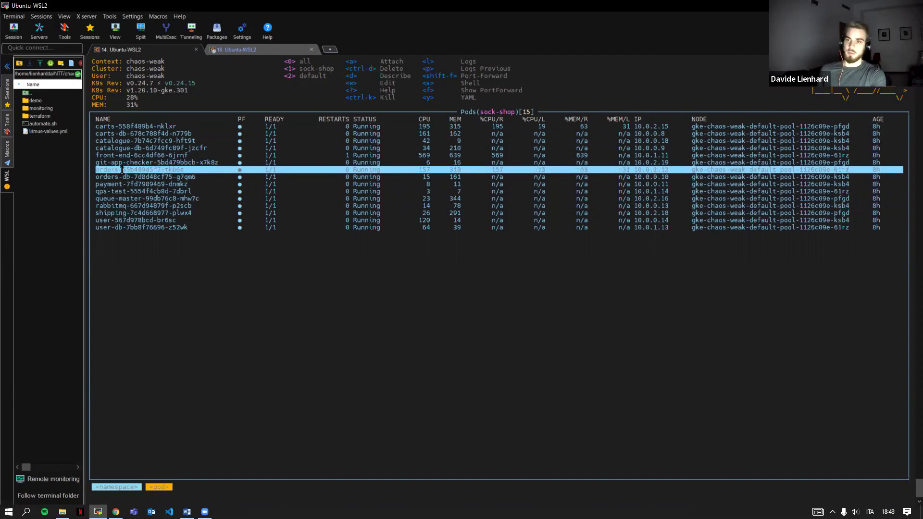
{"action": "key", "text": "Up"}
{"action": "key", "text": "Up"}
{"action": "key", "text": "Up"}
{"action": "key", "text": "Up"}
{"action": "key", "text": "Up"}
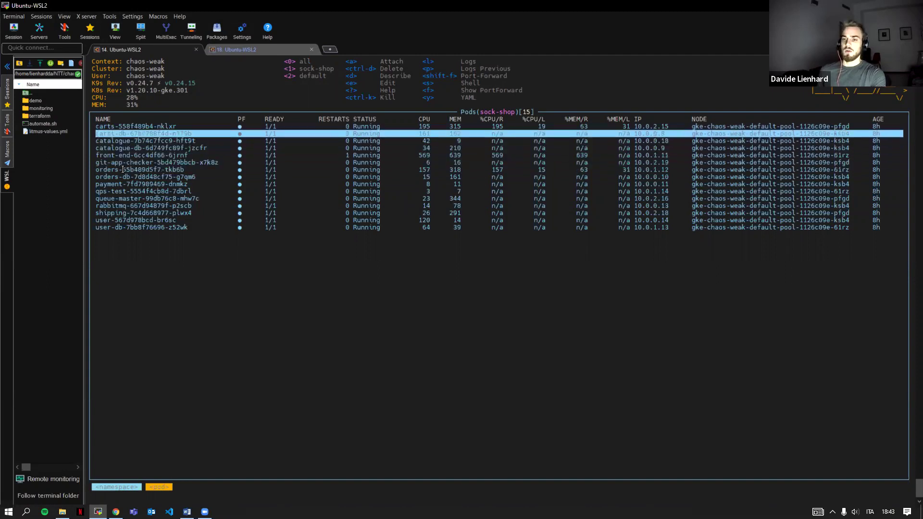
{"action": "key", "text": "Down"}
{"action": "key", "text": "Down"}
{"action": "key", "text": "Down"}
{"action": "key", "text": "Down"}
{"action": "key", "text": "Down"}
{"action": "key", "text": "Down"}
{"action": "key", "text": "Down"}
{"action": "key", "text": "Down"}
{"action": "key", "text": "Down"}
{"action": "key", "text": "Down"}
{"action": "key", "text": "Down"}
{"action": "key", "text": "Down"}
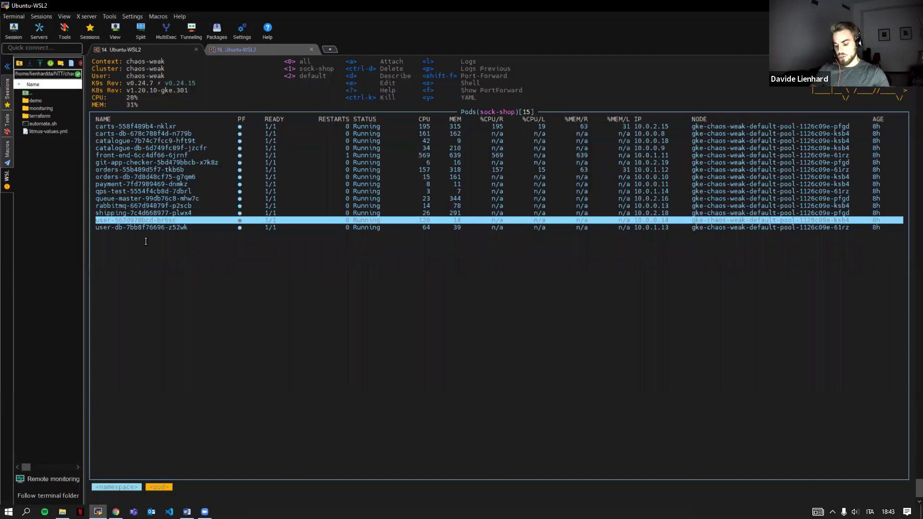
- Return to the namespace list with the ns command and open the pods of the loadtest namespace
{"action": "key", "text": "colon"}
{"action": "type", "text": "ns"}
{"action": "key", "text": "Return"}
{"action": "key", "text": "Down"}
{"action": "key", "text": "Down"}
{"action": "key", "text": "Down"}
{"action": "key", "text": "Down"}
{"action": "key", "text": "Down"}
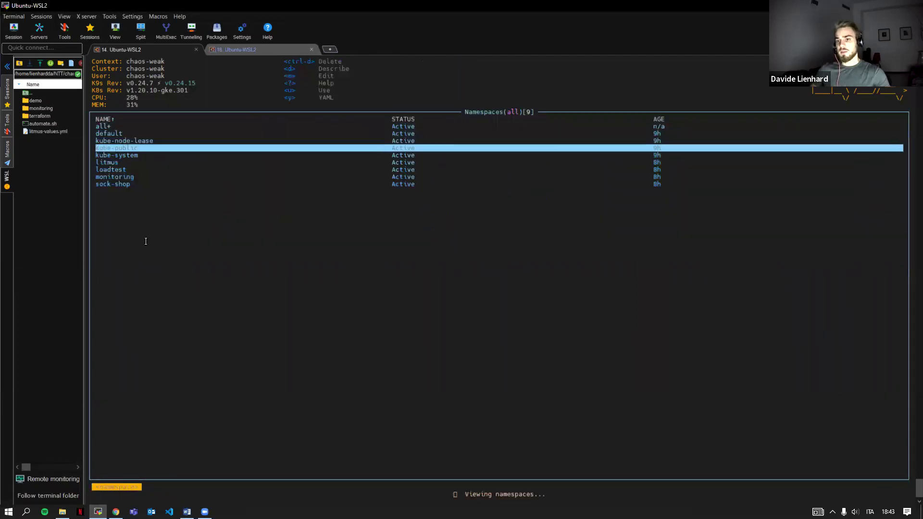
{"action": "key", "text": "Up"}
{"action": "key", "text": "Up"}
{"action": "key", "text": "Down"}
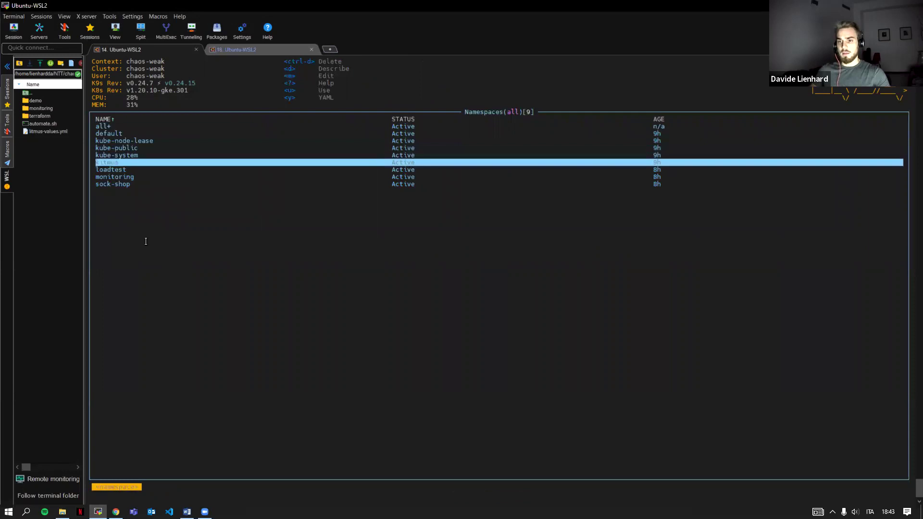
{"action": "key", "text": "Down"}
{"action": "key", "text": "Down"}
{"action": "key", "text": "Return"}
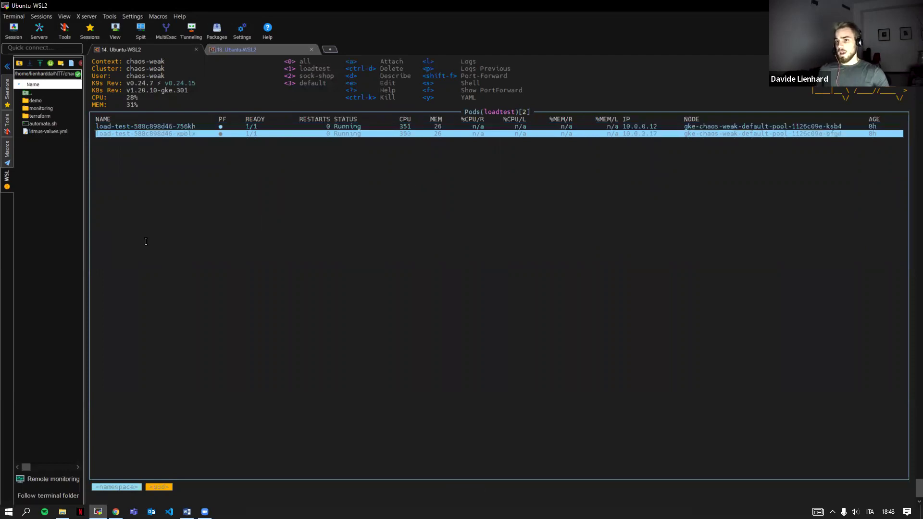
- Switch to the chaos-resilient cluster session and highlight its loadtest namespace
{"action": "key", "text": "ctrl+Tab"}
{"action": "key", "text": "Down"}
{"action": "key", "text": "Down"}
{"action": "key", "text": "Down"}
{"action": "key", "text": "Down"}
{"action": "key", "text": "Down"}
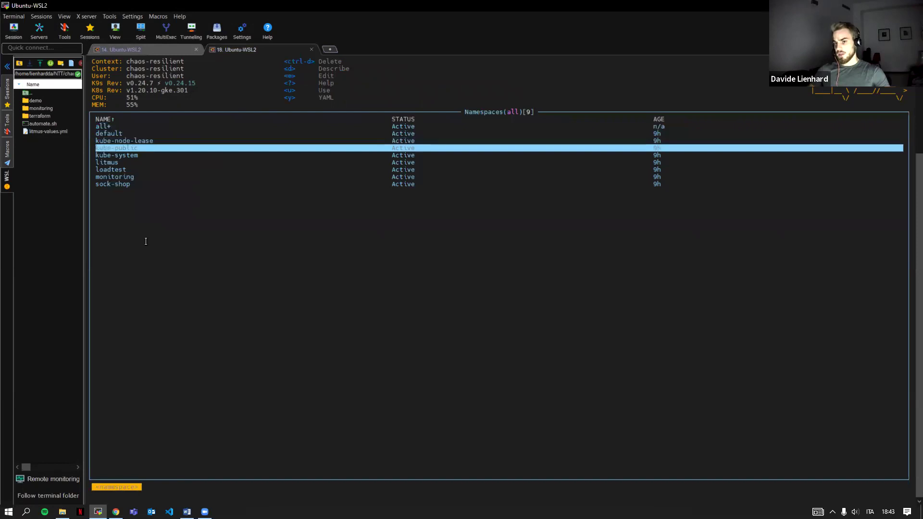
{"action": "key", "text": "Down"}
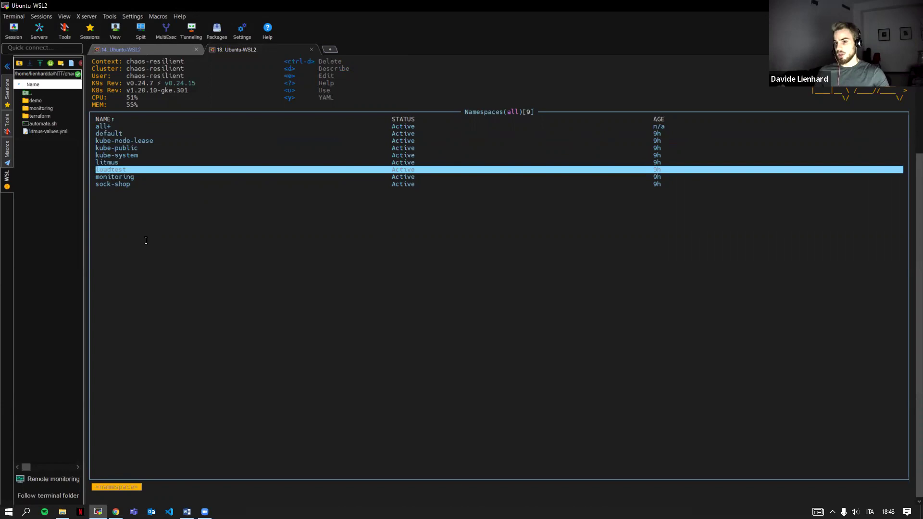
- Switch to the browser showing the Chaos Center home page and place the cursor in its web address
{"action": "key", "text": "alt+Tab"}
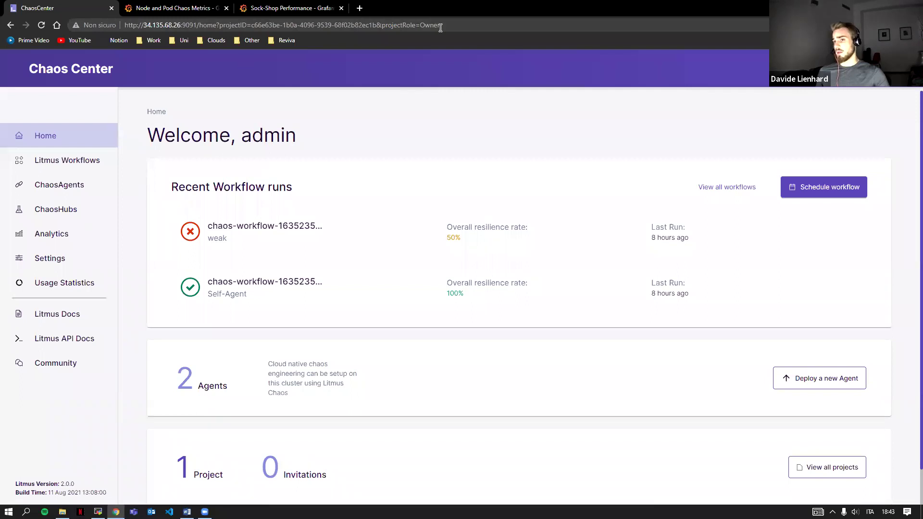
{"action": "left_click", "coordinate": [482, 24]}
{"action": "left_click", "coordinate": [483, 24]}
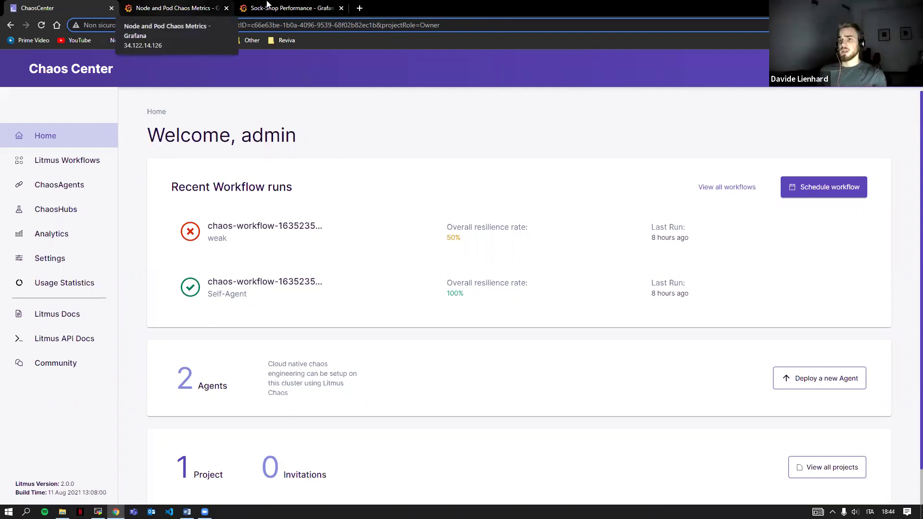
- Open the Node and Pod Chaos Metrics dashboard and review the resilient cluster's node and pod CPU and memory graphs
{"action": "left_click", "coordinate": [173, 8]}
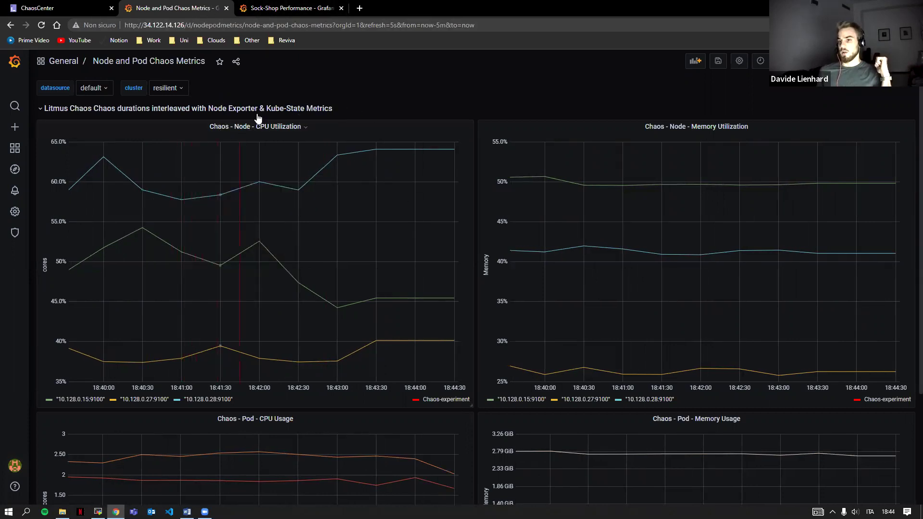
{"action": "scroll", "coordinate": [250, 272], "scroll_direction": "down", "scroll_amount": 3}
{"action": "scroll", "coordinate": [276, 293], "scroll_direction": "down", "scroll_amount": 1}
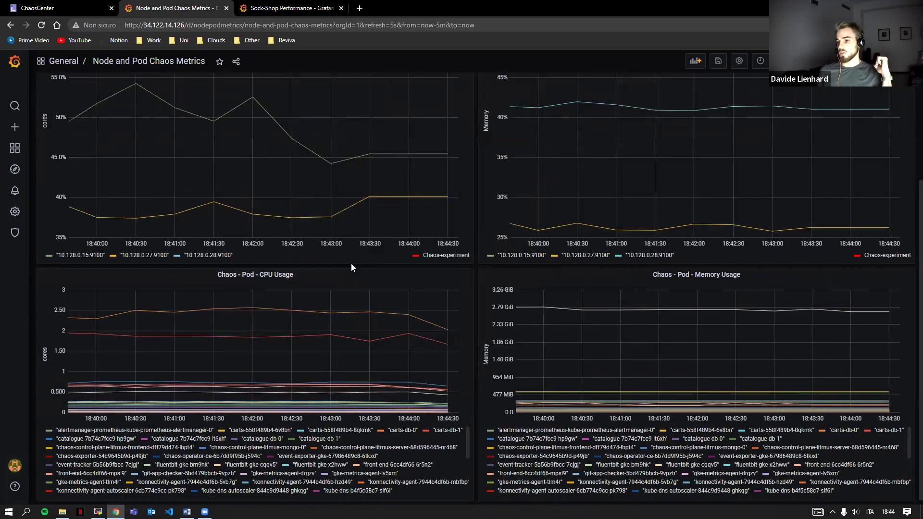
{"action": "scroll", "coordinate": [351, 268], "scroll_direction": "up", "scroll_amount": 4}
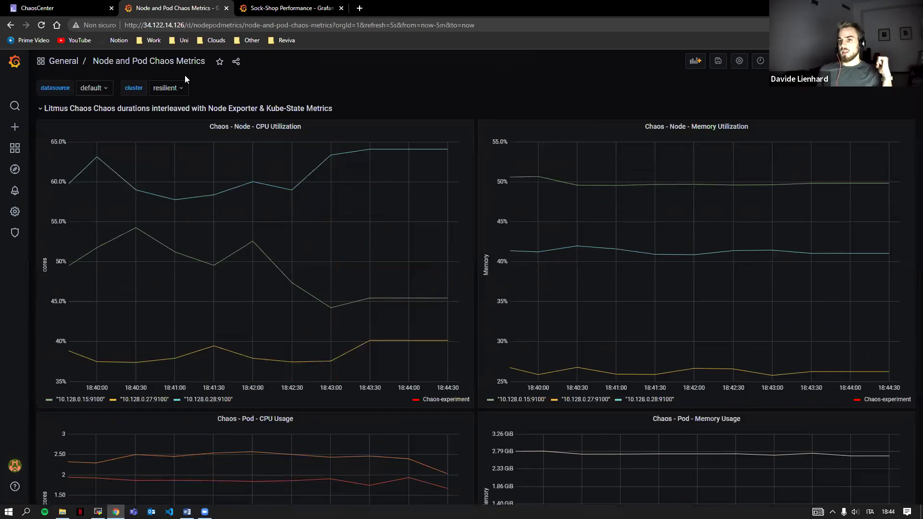
- Set the dashboard's cluster variable to weak and review that cluster's node and pod graphs
{"action": "left_click", "coordinate": [176, 89]}
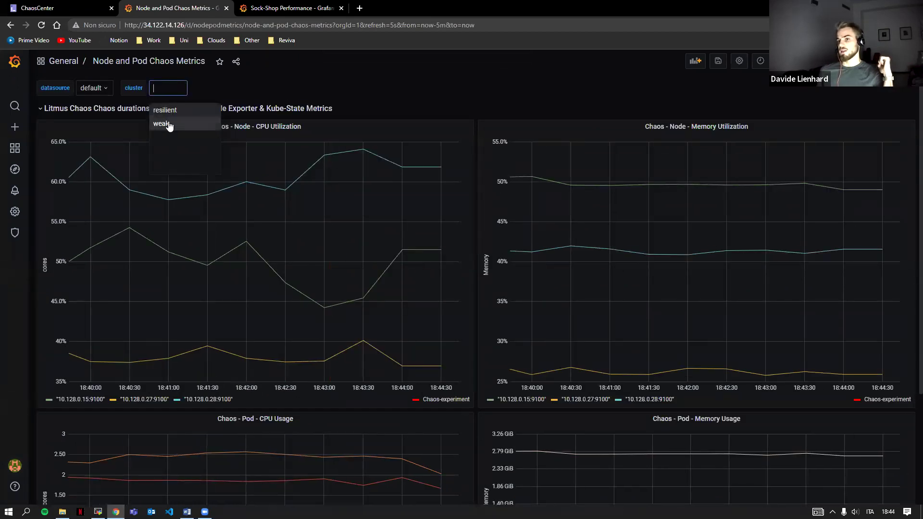
{"action": "left_click", "coordinate": [166, 124]}
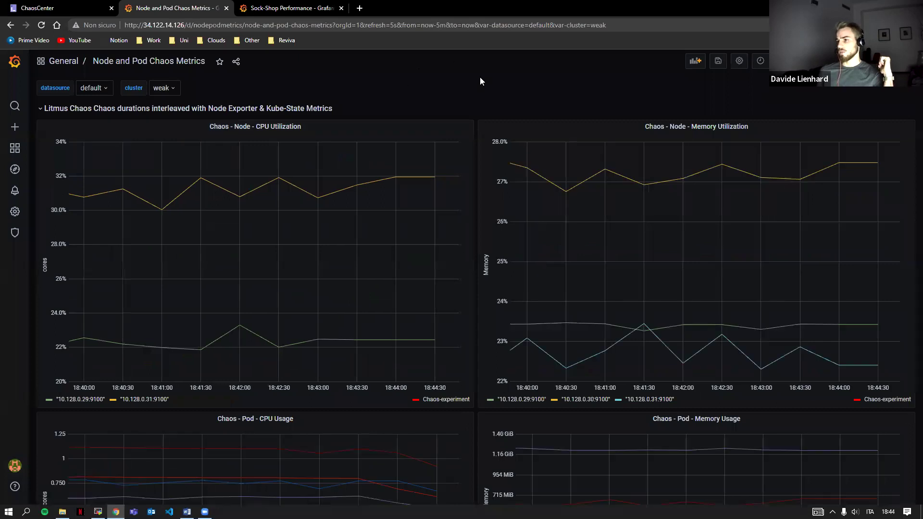
{"action": "scroll", "coordinate": [479, 77], "scroll_direction": "down", "scroll_amount": 2}
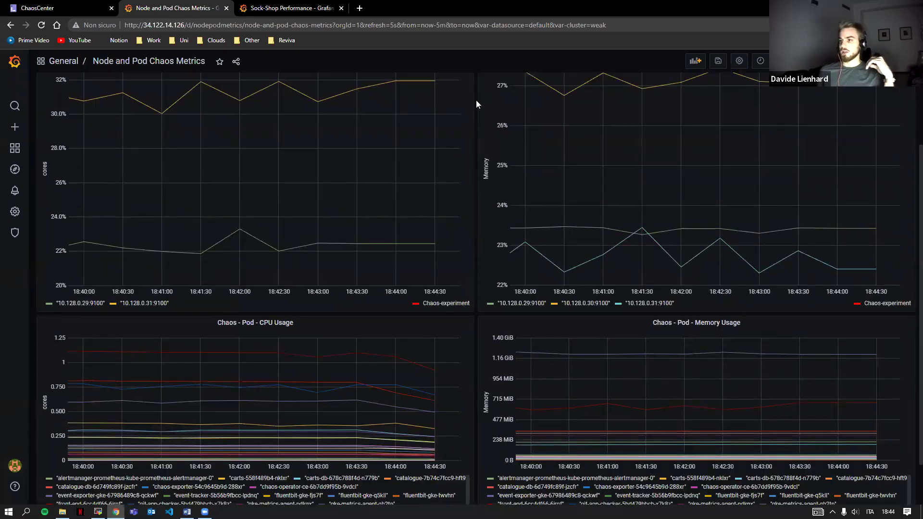
{"action": "scroll", "coordinate": [476, 102], "scroll_direction": "up", "scroll_amount": 2}
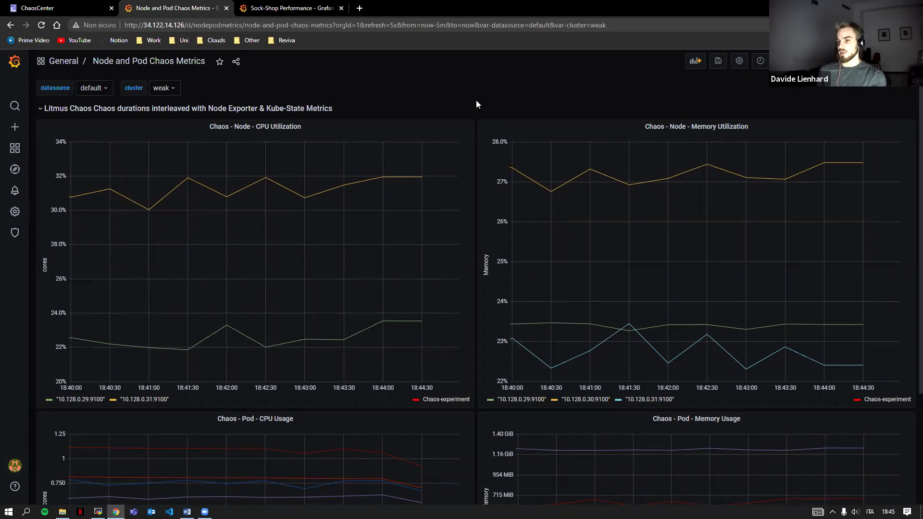
- Open the Sock-Shop Performance dashboard and review the QPS and latency graphs for orders, catalogue, payment and frontend
{"action": "left_click", "coordinate": [295, 9]}
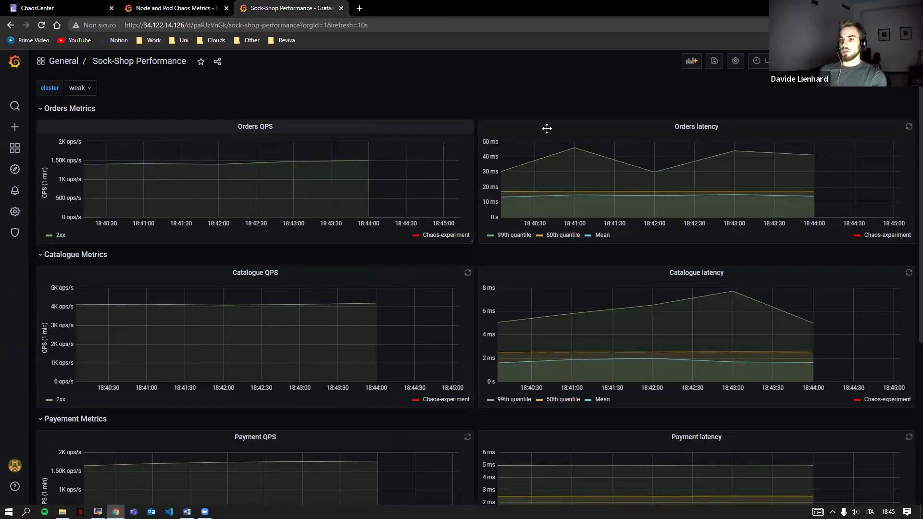
{"action": "scroll", "coordinate": [478, 254], "scroll_direction": "down", "scroll_amount": 4}
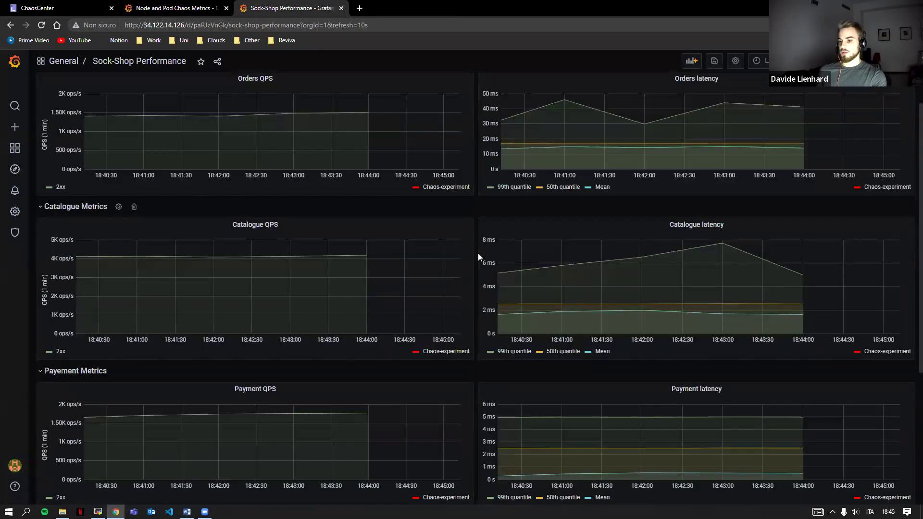
{"action": "scroll", "coordinate": [478, 253], "scroll_direction": "down", "scroll_amount": 1}
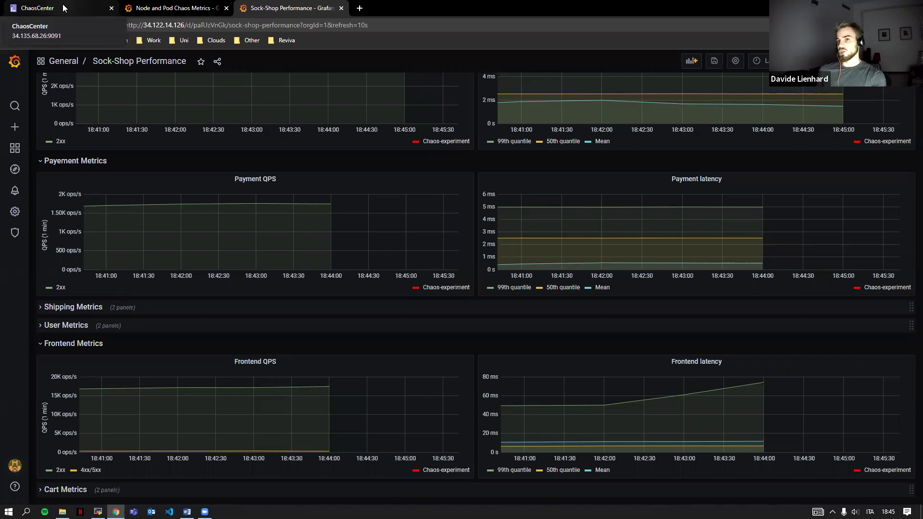
- Open the ChaosAgents list in Chaos Center and point out the Self-Agent and weak target agents
{"action": "left_click", "coordinate": [64, 8]}
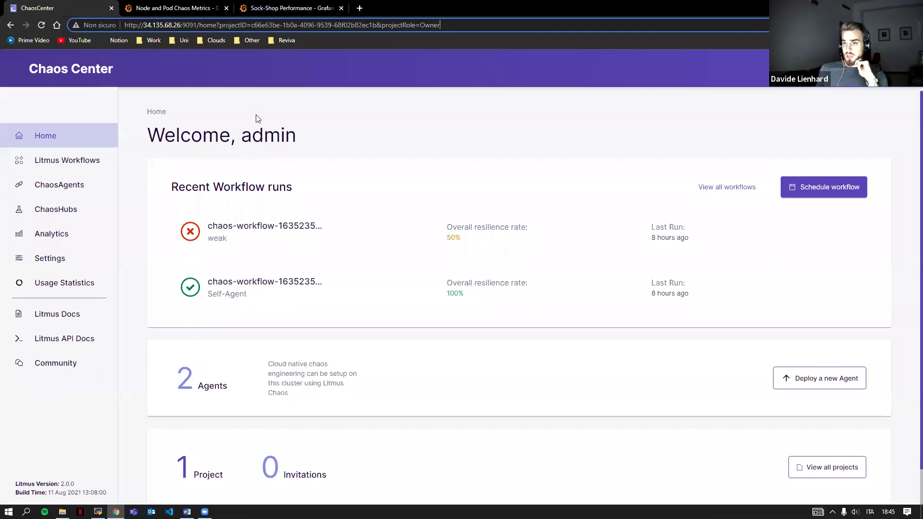
{"action": "left_click", "coordinate": [61, 188]}
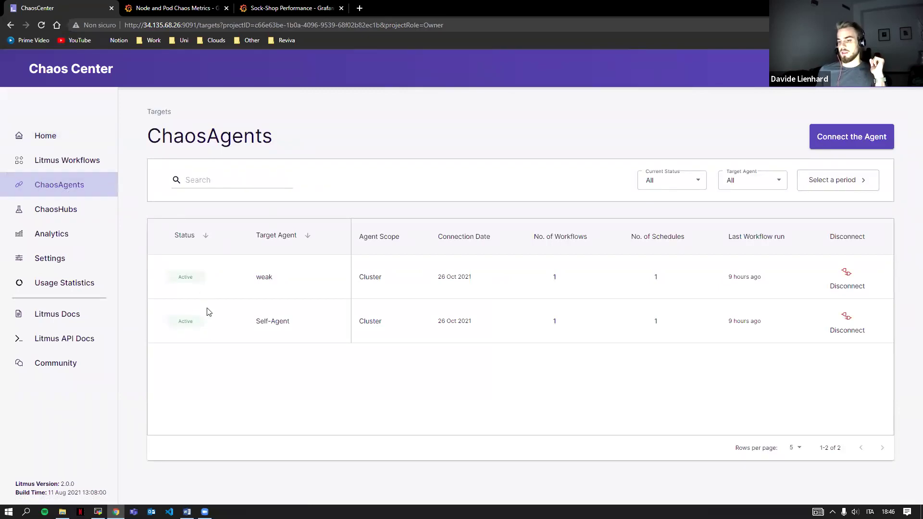
{"action": "left_click_drag", "start_coordinate": [249, 328], "coordinate": [295, 327]}
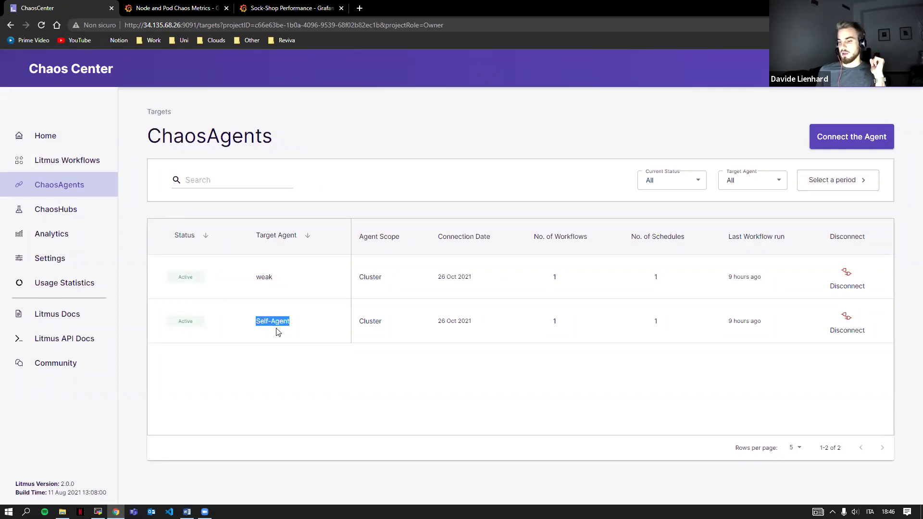
{"action": "left_click", "coordinate": [255, 328]}
{"action": "double_click", "coordinate": [269, 281]}
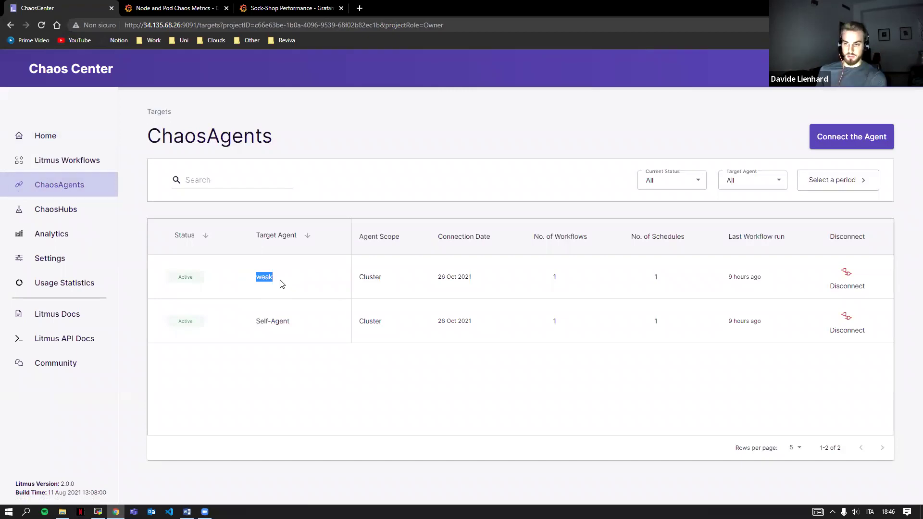
{"action": "left_click", "coordinate": [282, 284]}
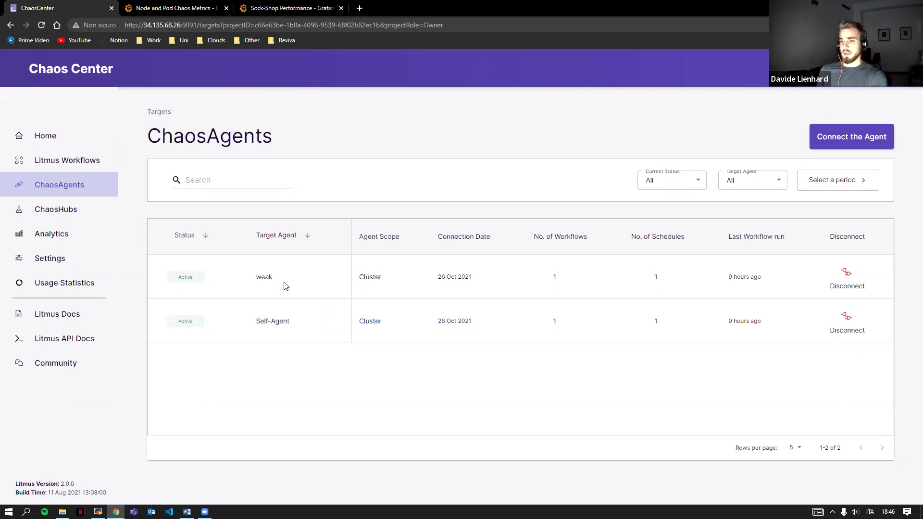
- Open the Litmus Workflows page to view the workflow runs
{"action": "left_click", "coordinate": [75, 163]}
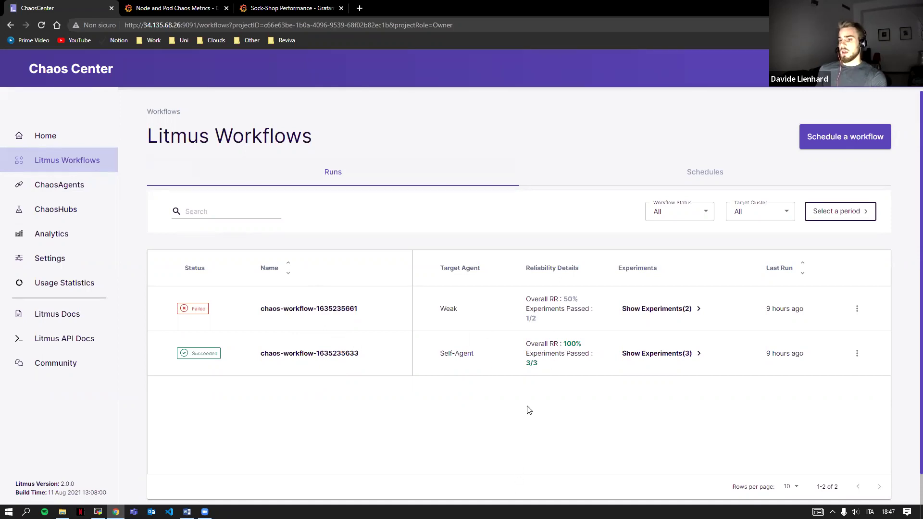
- Start scheduling a new Litmus workflow and choose Self-Agent as its target agent
{"action": "left_click", "coordinate": [814, 135]}
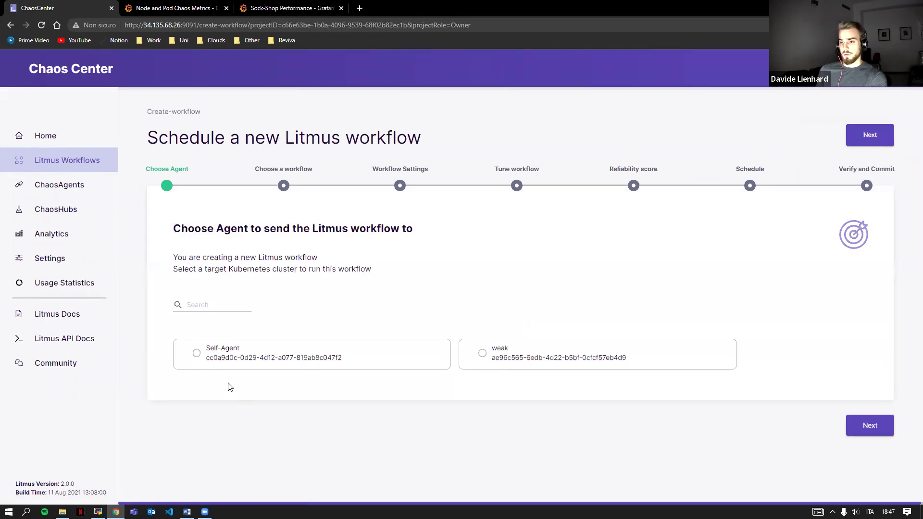
{"action": "left_click", "coordinate": [331, 356]}
{"action": "left_click", "coordinate": [581, 356]}
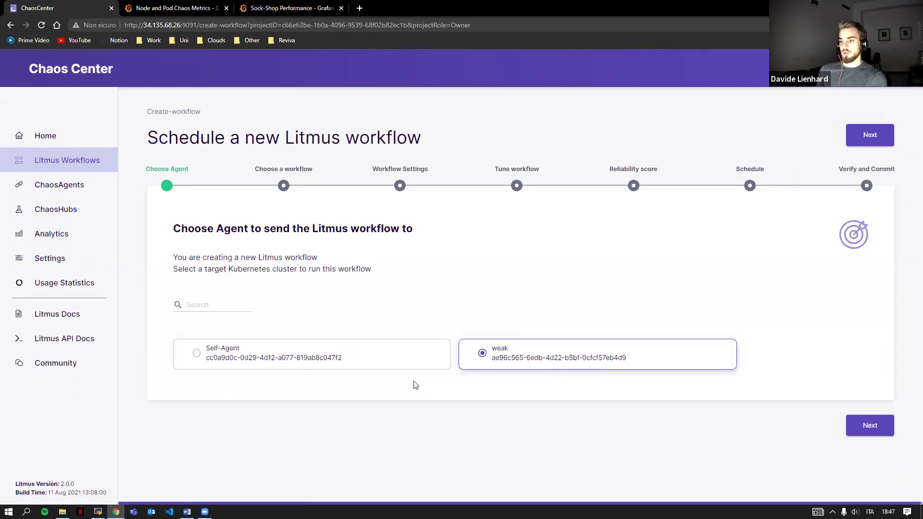
{"action": "left_click", "coordinate": [330, 358]}
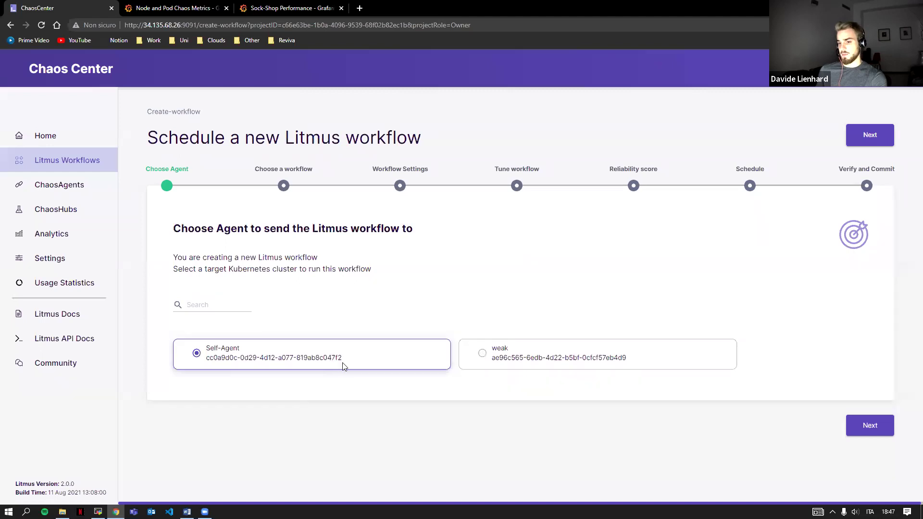
{"action": "left_click", "coordinate": [865, 425]}
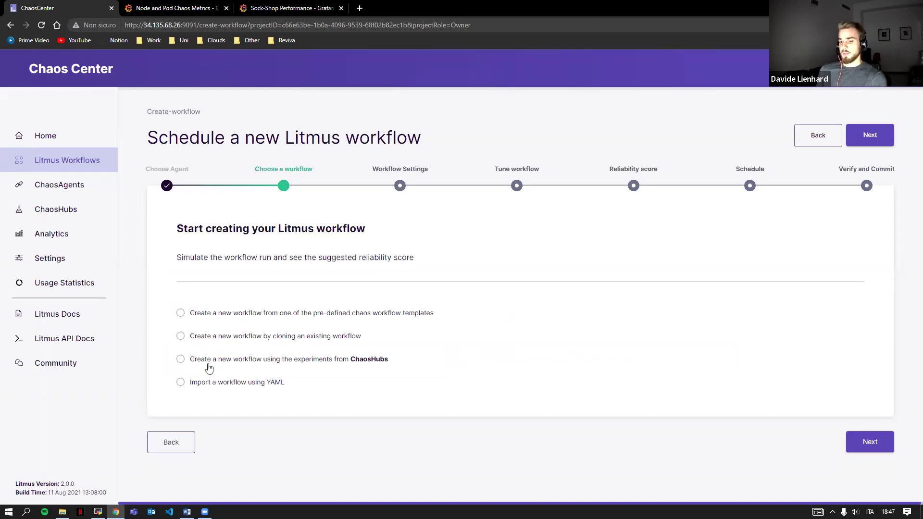
- Import the resilient_experiments YAML file from the workflows folder as the new workflow and accept its workflow settings
{"action": "left_click", "coordinate": [242, 385]}
{"action": "scroll", "coordinate": [212, 365], "scroll_direction": "down", "scroll_amount": 1}
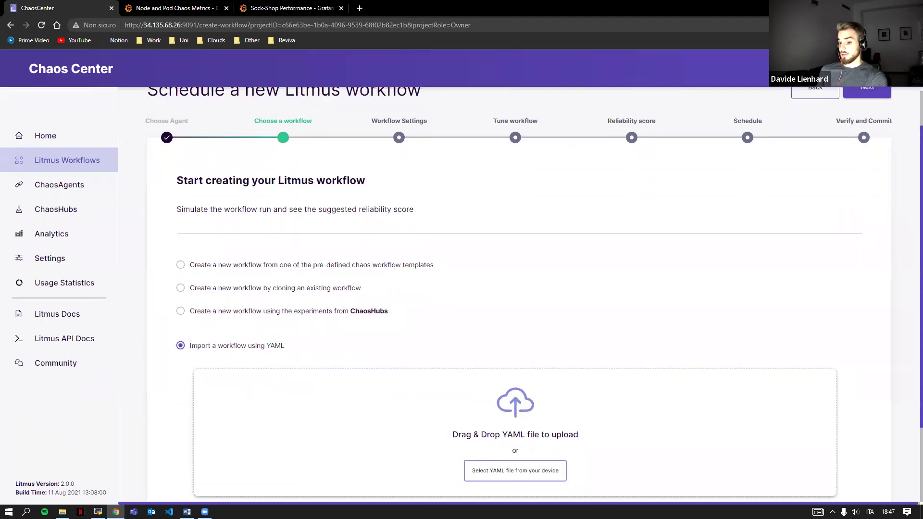
{"action": "left_click", "coordinate": [63, 512]}
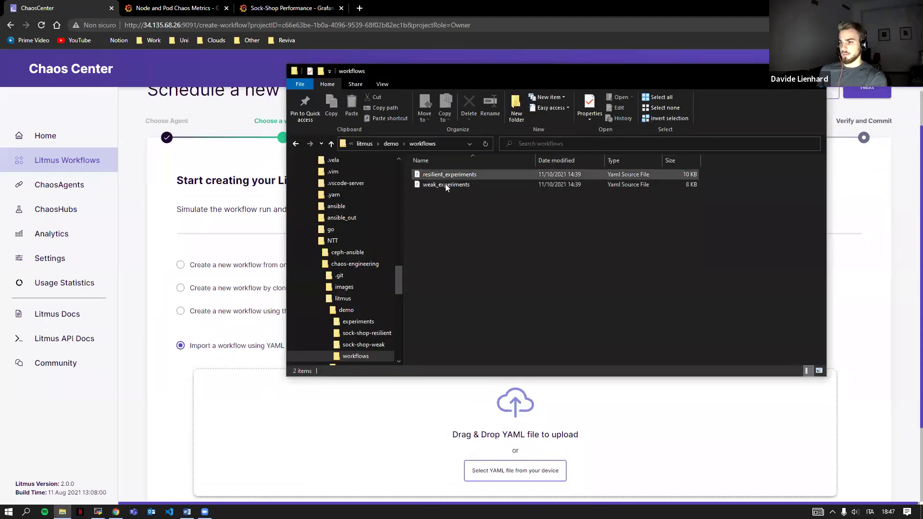
{"action": "left_click_drag", "start_coordinate": [446, 175], "coordinate": [443, 437]}
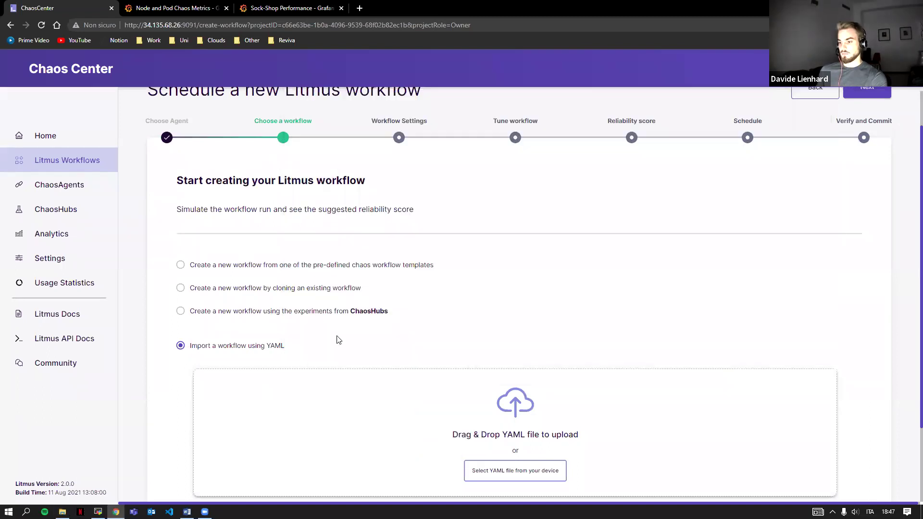
{"action": "left_click", "coordinate": [867, 454]}
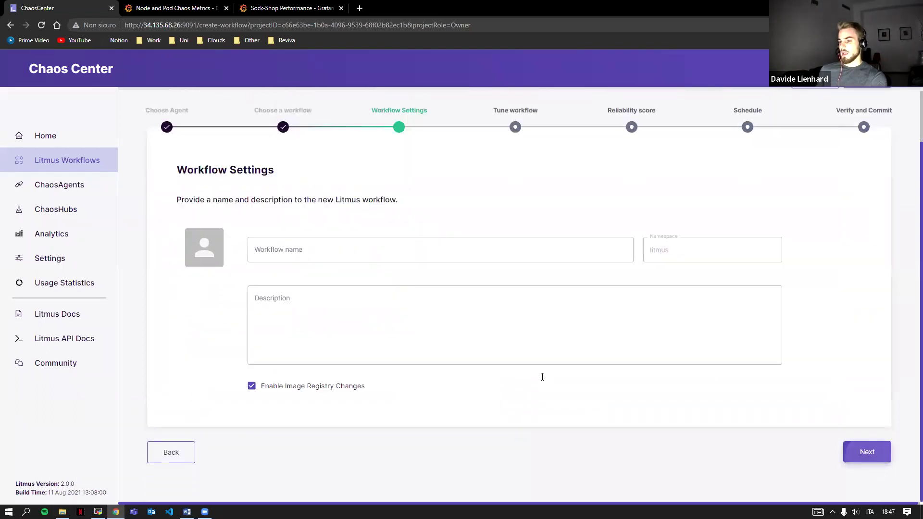
{"action": "left_click", "coordinate": [869, 459]}
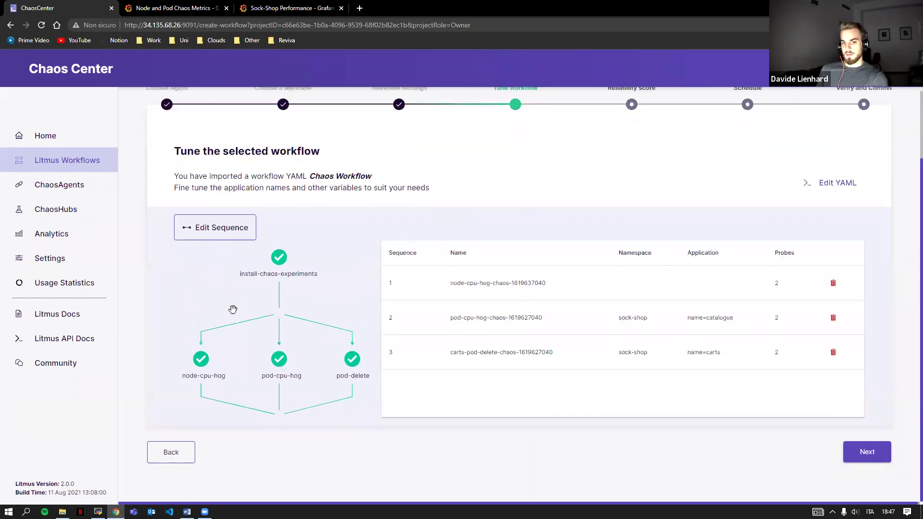
- Examine the imported workflow's graph from install-chaos-experiments through node-cpu-hog, pod-cpu-hog and pod-delete to revert-chaos
{"action": "scroll", "coordinate": [254, 355], "scroll_direction": "down", "scroll_amount": 3}
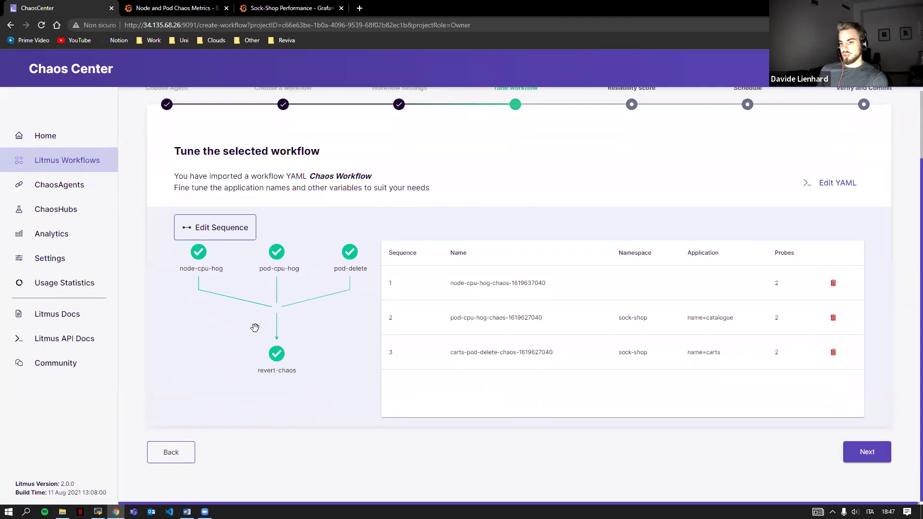
{"action": "scroll", "coordinate": [244, 299], "scroll_direction": "up", "scroll_amount": 3}
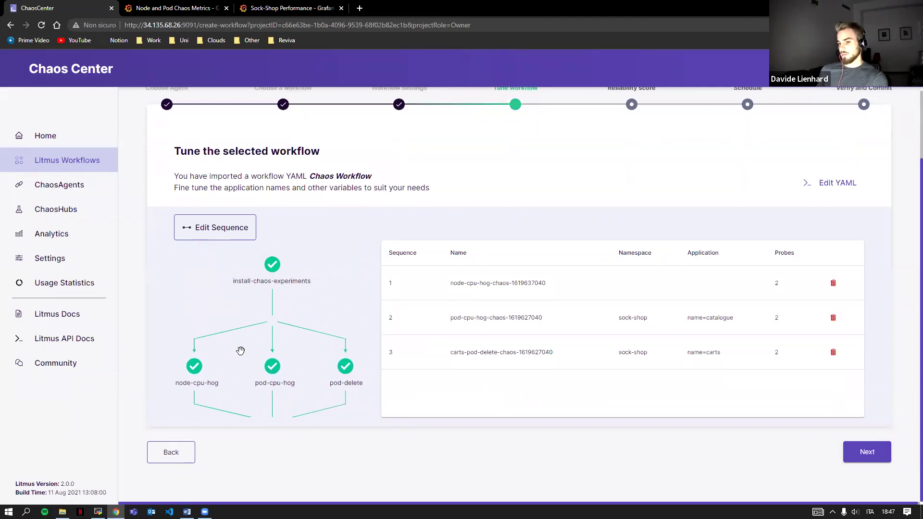
{"action": "left_click_drag", "start_coordinate": [233, 316], "coordinate": [237, 309]}
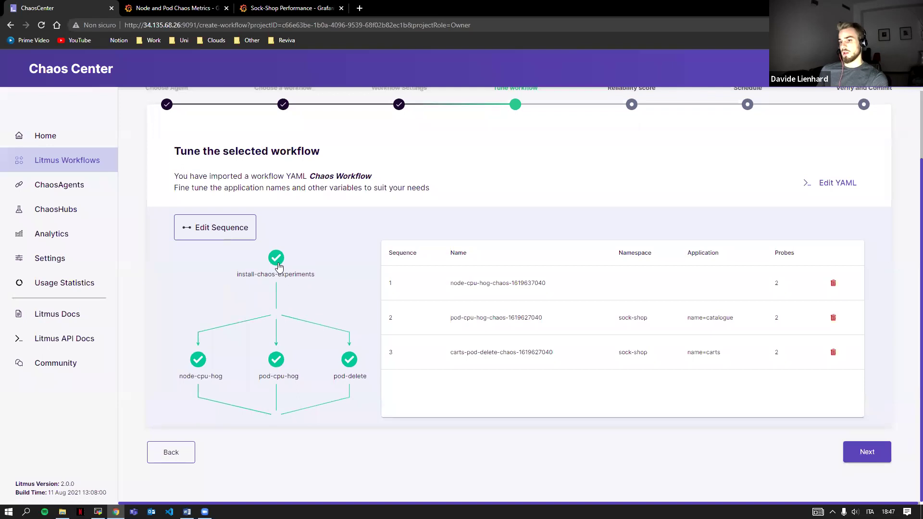
{"action": "scroll", "coordinate": [246, 342], "scroll_direction": "down", "scroll_amount": 1}
{"action": "scroll", "coordinate": [244, 355], "scroll_direction": "up", "scroll_amount": 1}
{"action": "scroll", "coordinate": [247, 313], "scroll_direction": "down", "scroll_amount": 4}
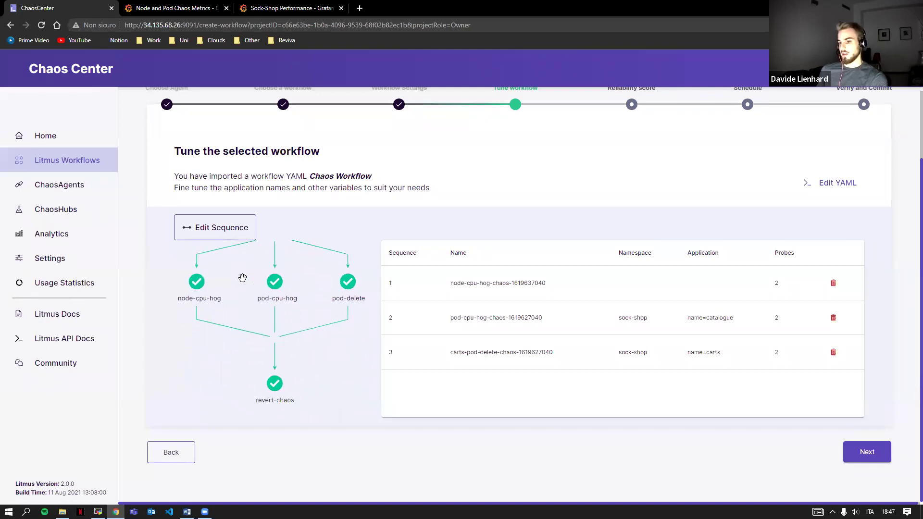
{"action": "scroll", "coordinate": [239, 293], "scroll_direction": "up", "scroll_amount": 2}
{"action": "left_click_drag", "start_coordinate": [237, 316], "coordinate": [237, 357]}
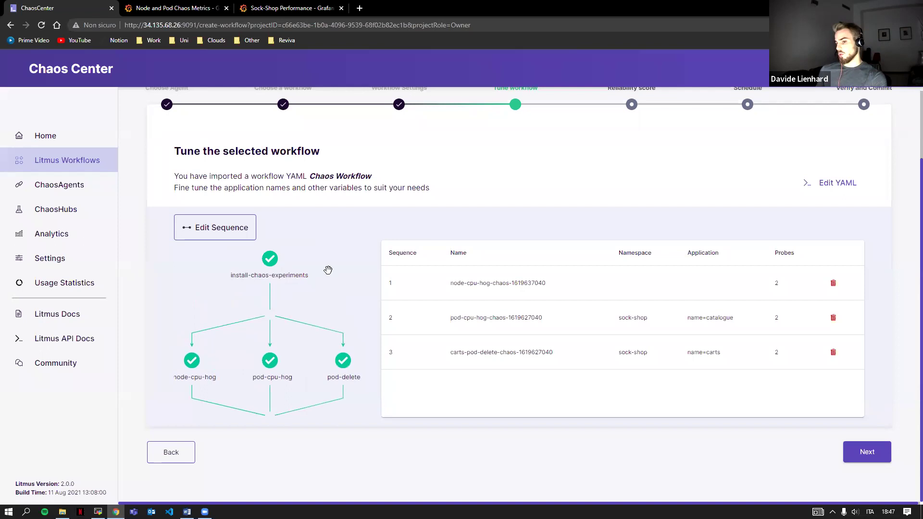
{"action": "left_click_drag", "start_coordinate": [318, 309], "coordinate": [320, 277]}
{"action": "left_click_drag", "start_coordinate": [243, 379], "coordinate": [206, 323]}
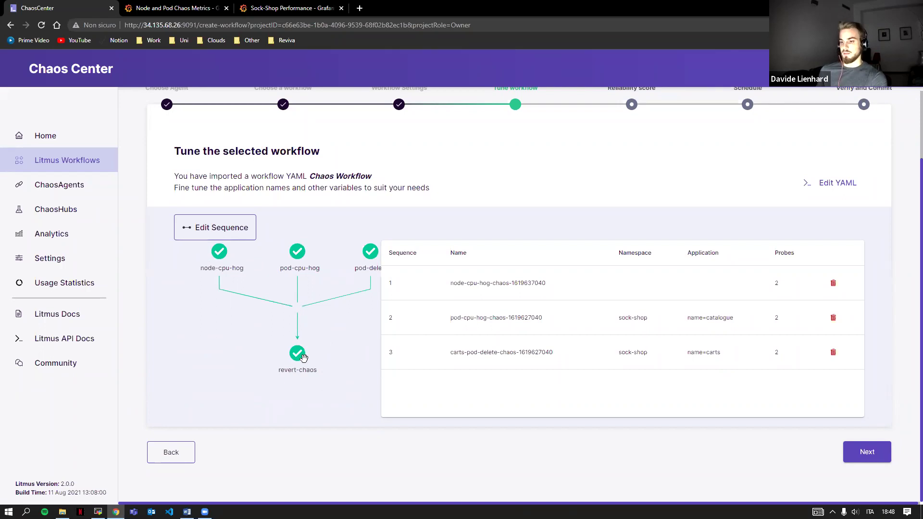
{"action": "left_click_drag", "start_coordinate": [327, 361], "coordinate": [325, 342]}
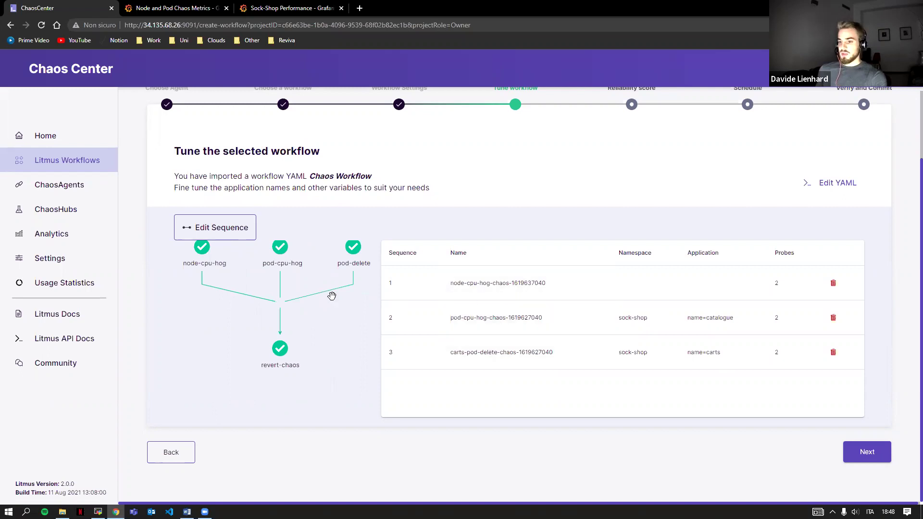
{"action": "left_click_drag", "start_coordinate": [280, 287], "coordinate": [290, 334]}
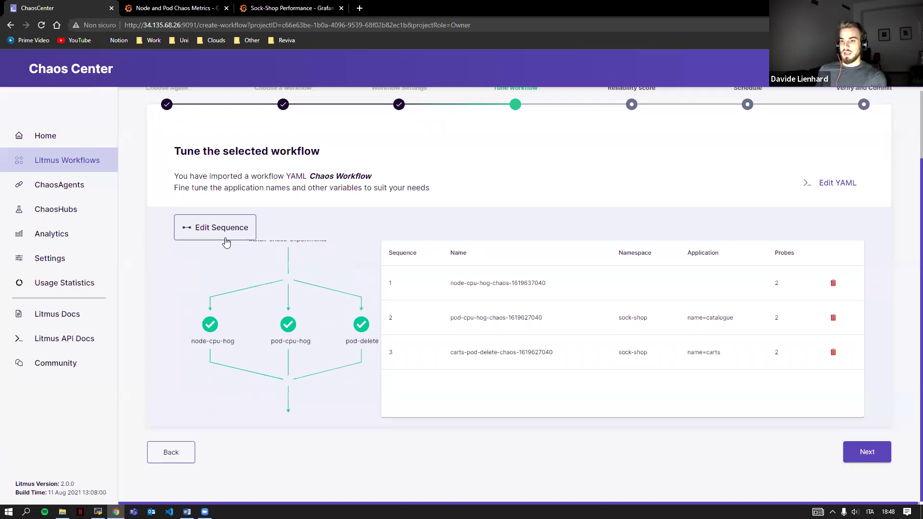
- Open the sequence editor to inspect the order of the experiments, and discard any changes
{"action": "left_click", "coordinate": [211, 231]}
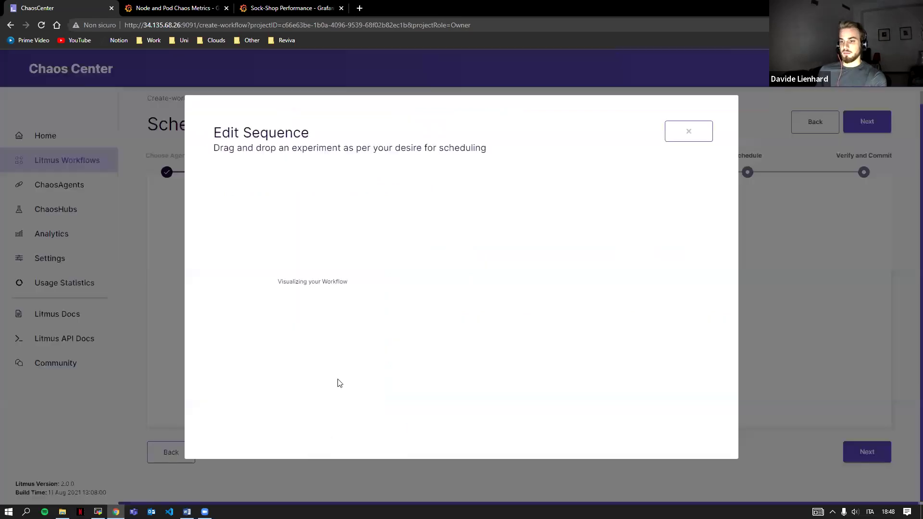
{"action": "mouse_move", "coordinate": [318, 296]}
{"action": "left_mouse_down"}
{"action": "mouse_move", "coordinate": [308, 287]}
{"action": "mouse_move", "coordinate": [319, 288]}
{"action": "left_mouse_up"}
{"action": "left_click_drag", "start_coordinate": [502, 226], "coordinate": [492, 244]}
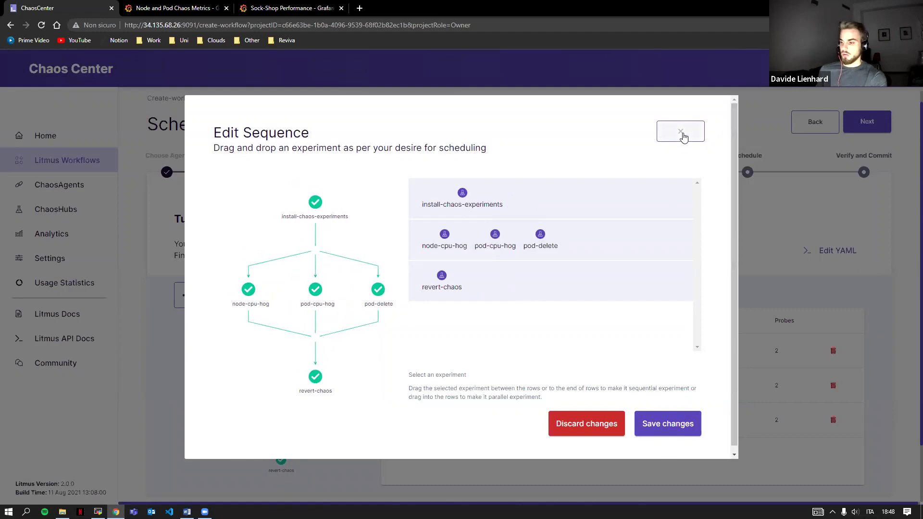
{"action": "left_click", "coordinate": [586, 425]}
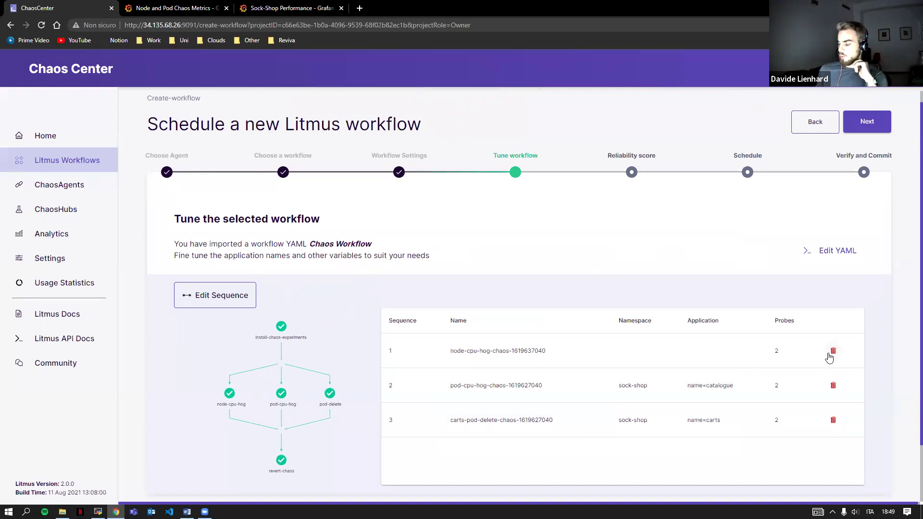
- Accept the tuned workflow and review the reliability score weights of the three experiments
{"action": "scroll", "coordinate": [476, 247], "scroll_direction": "down", "scroll_amount": 2}
{"action": "left_click", "coordinate": [869, 458]}
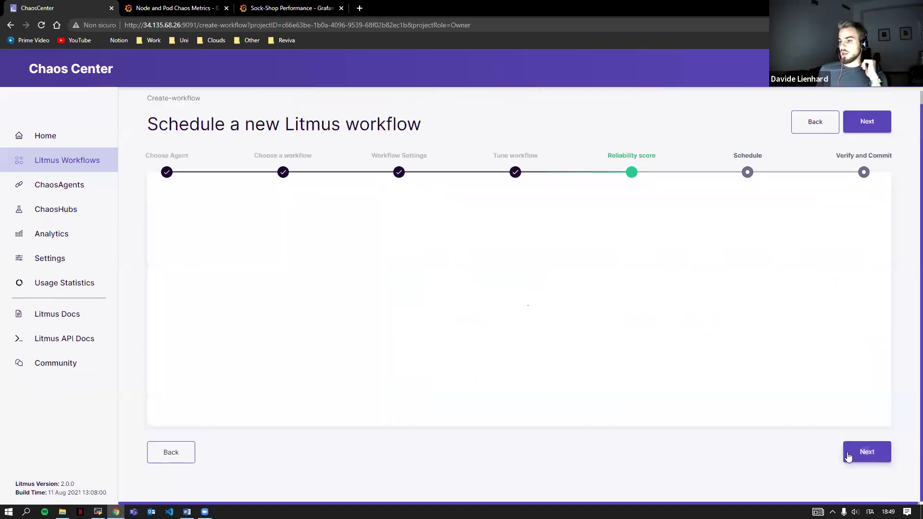
{"action": "scroll", "coordinate": [267, 273], "scroll_direction": "down", "scroll_amount": 2}
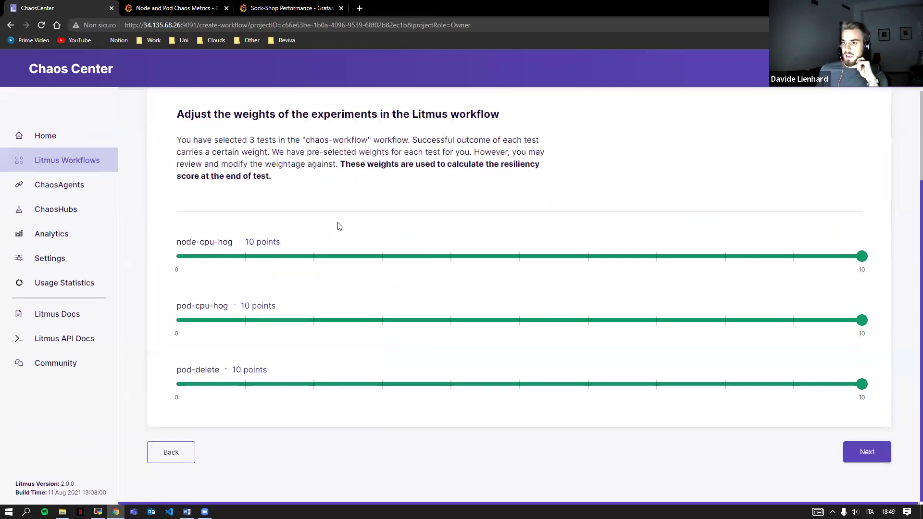
{"action": "scroll", "coordinate": [337, 225], "scroll_direction": "up", "scroll_amount": 2}
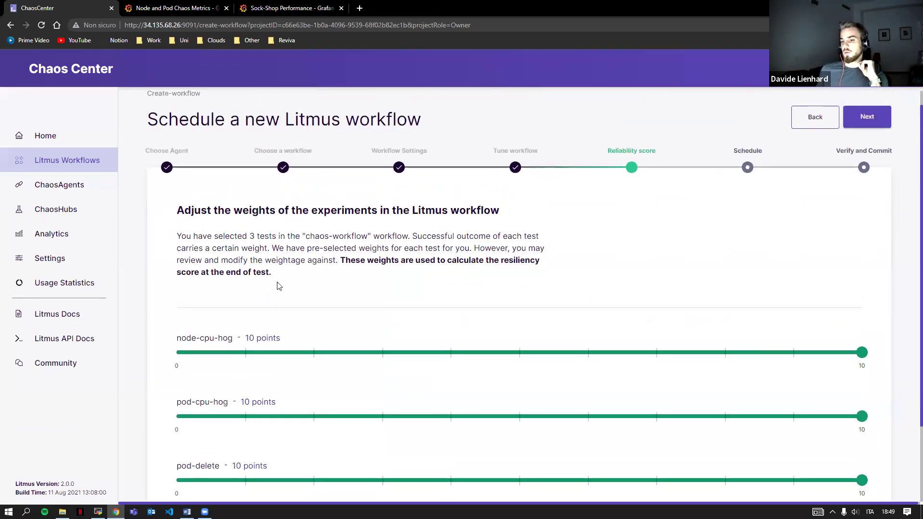
{"action": "scroll", "coordinate": [277, 284], "scroll_direction": "down", "scroll_amount": 1}
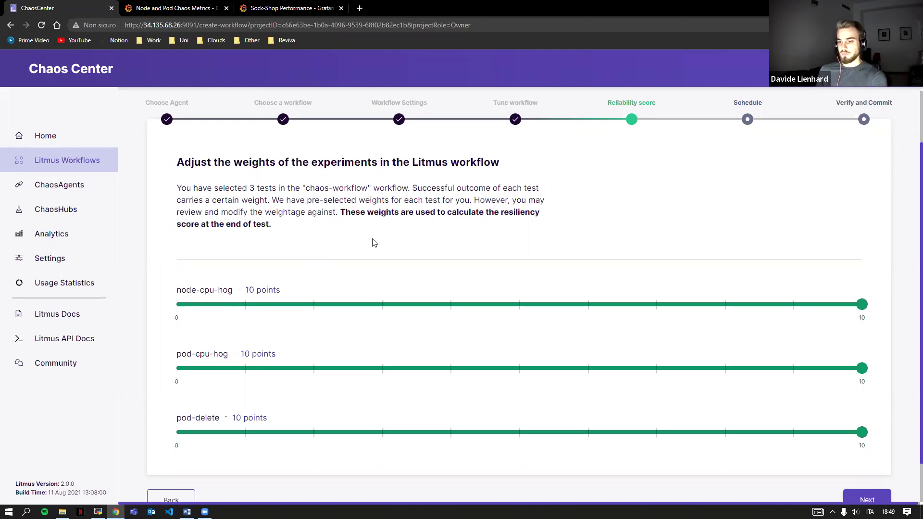
{"action": "scroll", "coordinate": [366, 243], "scroll_direction": "down", "scroll_amount": 1}
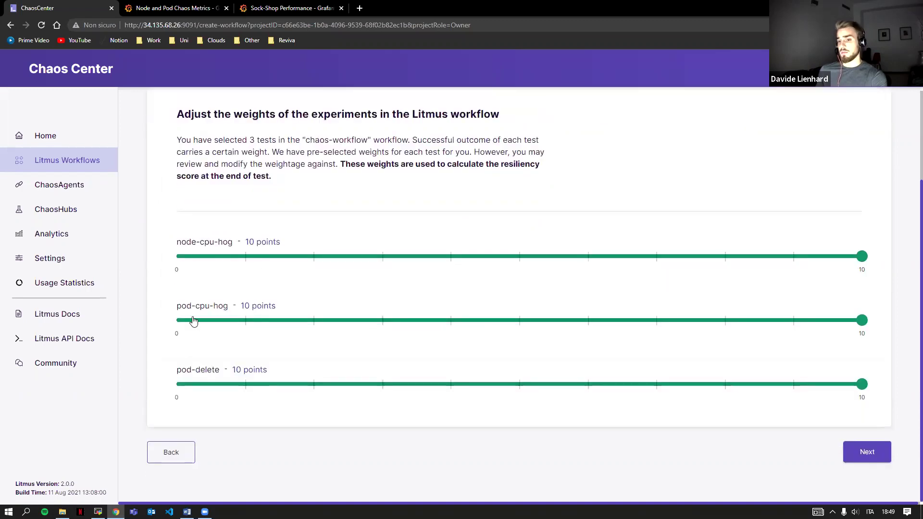
- Try a node-cpu-hog weight of 6 points, restore it to 10 points and accept the experiment weights
{"action": "left_click_drag", "start_coordinate": [861, 264], "coordinate": [582, 262]}
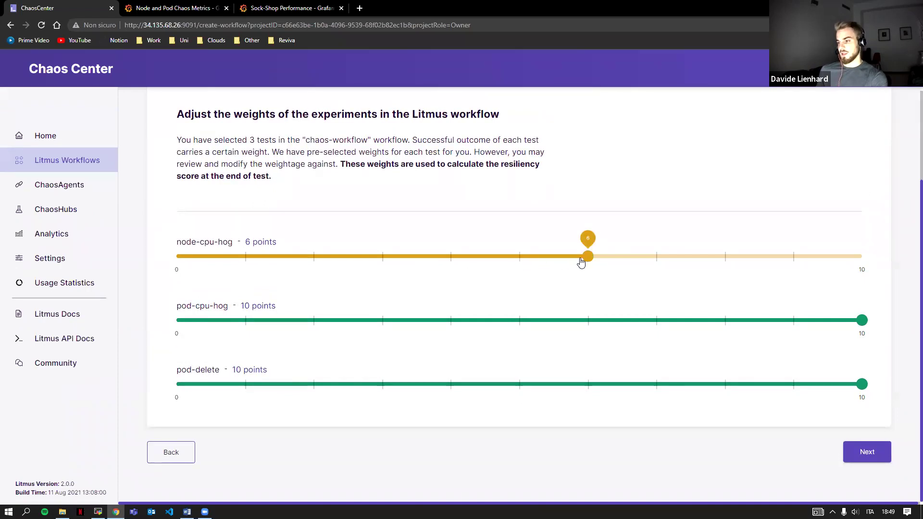
{"action": "left_click_drag", "start_coordinate": [585, 262], "coordinate": [863, 259]}
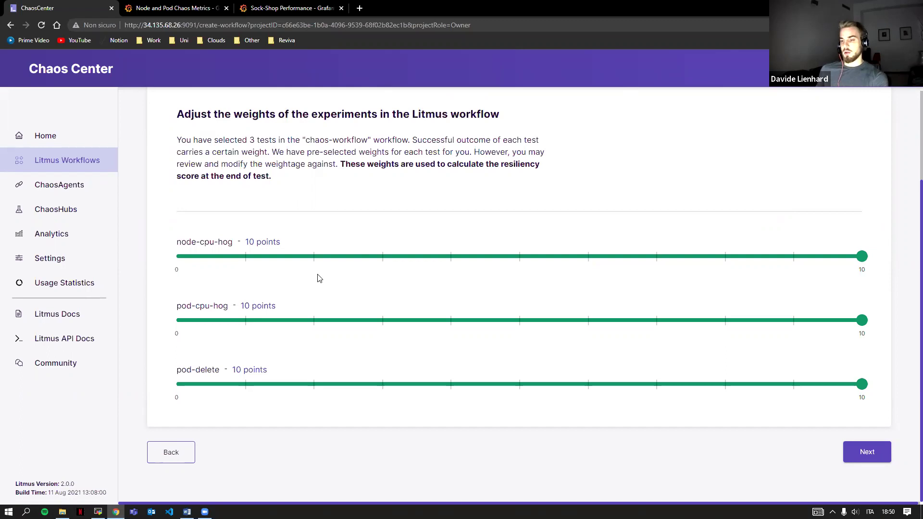
{"action": "left_click", "coordinate": [873, 458]}
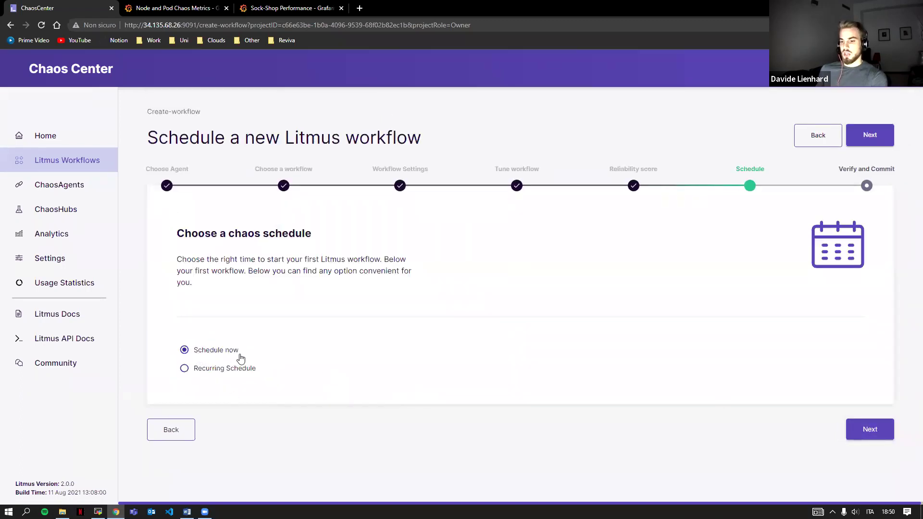
- Keep the immediate schedule, commit the Self-Agent workflow and return to the workflow runs
{"action": "left_click", "coordinate": [877, 431]}
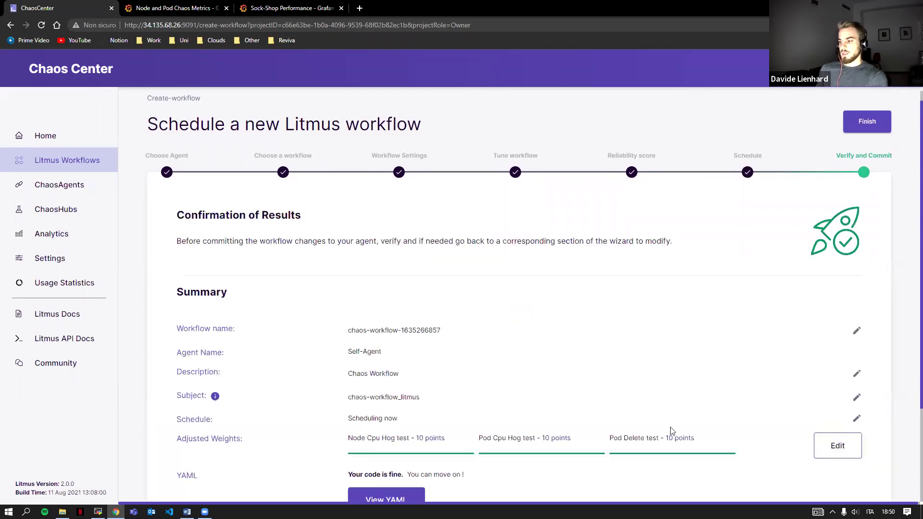
{"action": "scroll", "coordinate": [533, 423], "scroll_direction": "down", "scroll_amount": 3}
{"action": "left_click", "coordinate": [865, 455]}
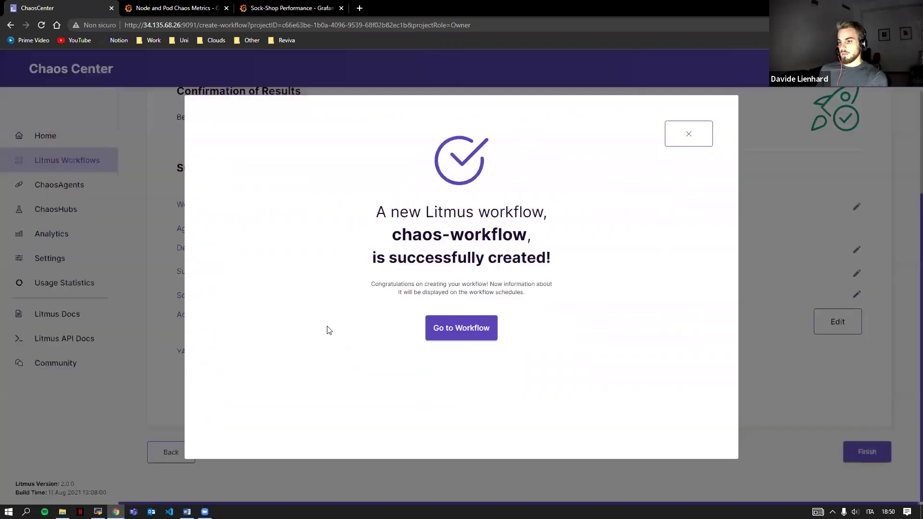
{"action": "left_click", "coordinate": [476, 329]}
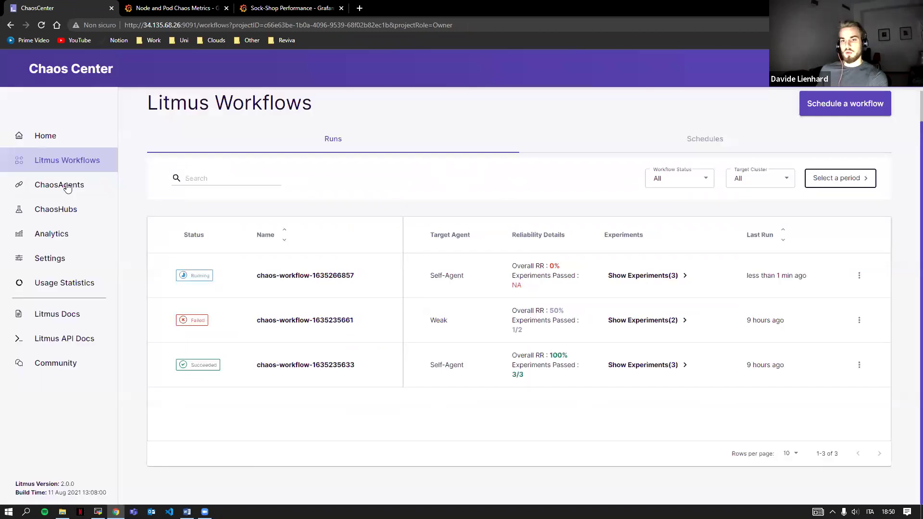
- Start scheduling another Litmus workflow and choose the weak agent as its target
{"action": "left_click", "coordinate": [829, 103]}
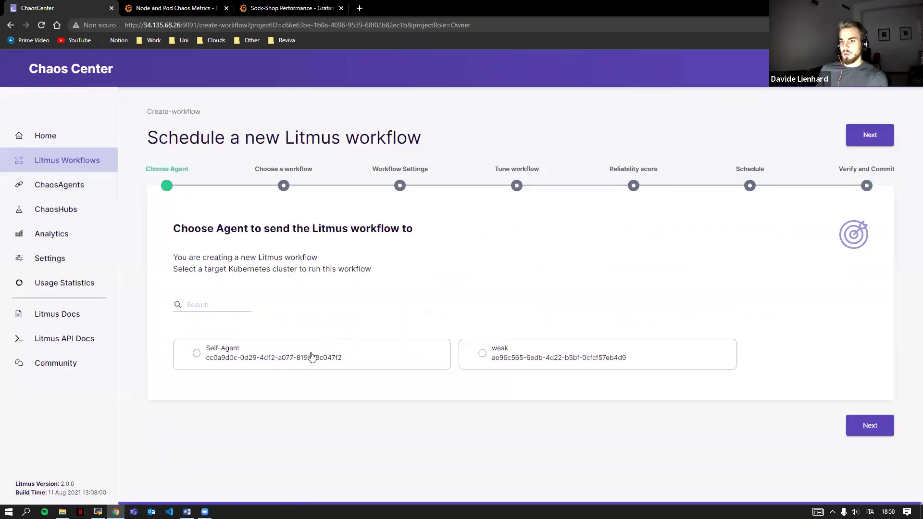
{"action": "left_click", "coordinate": [553, 350]}
{"action": "left_click", "coordinate": [868, 426]}
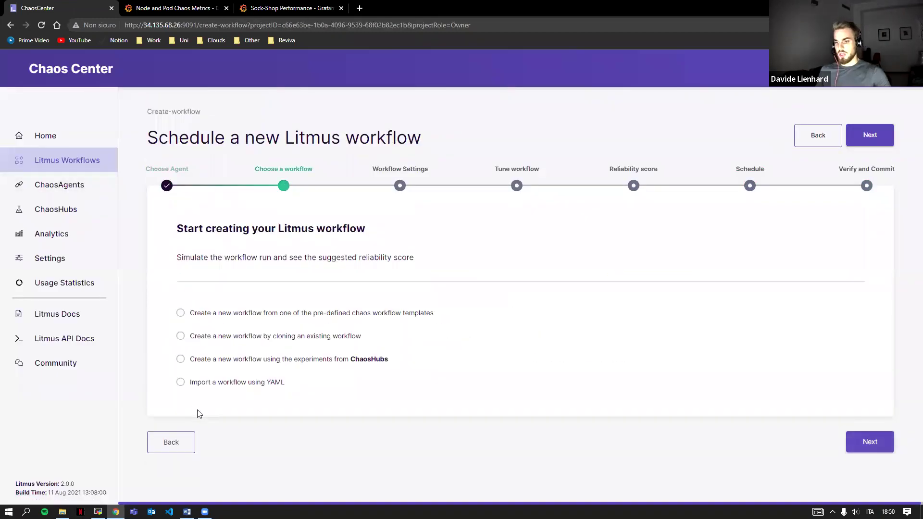
- Import the weak_experiments YAML file from the demo workflows folder as the new workflow and continue to its settings
{"action": "left_click", "coordinate": [236, 385]}
{"action": "scroll", "coordinate": [180, 456], "scroll_direction": "down", "scroll_amount": 3}
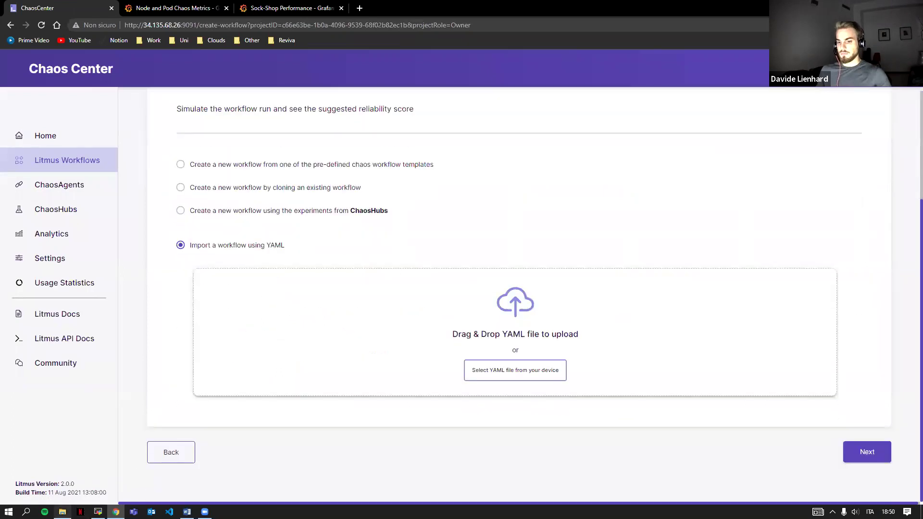
{"action": "left_click", "coordinate": [515, 370]}
{"action": "left_click", "coordinate": [458, 187]}
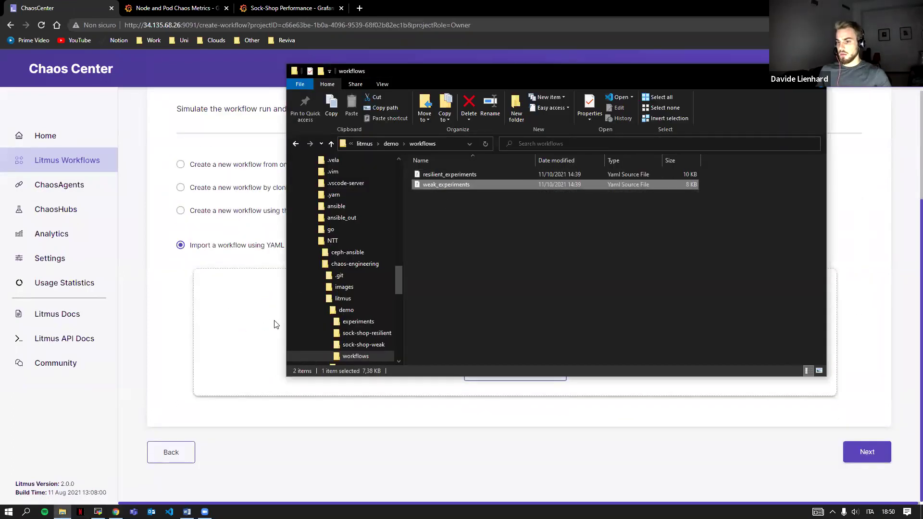
{"action": "left_click_drag", "start_coordinate": [464, 185], "coordinate": [233, 319]}
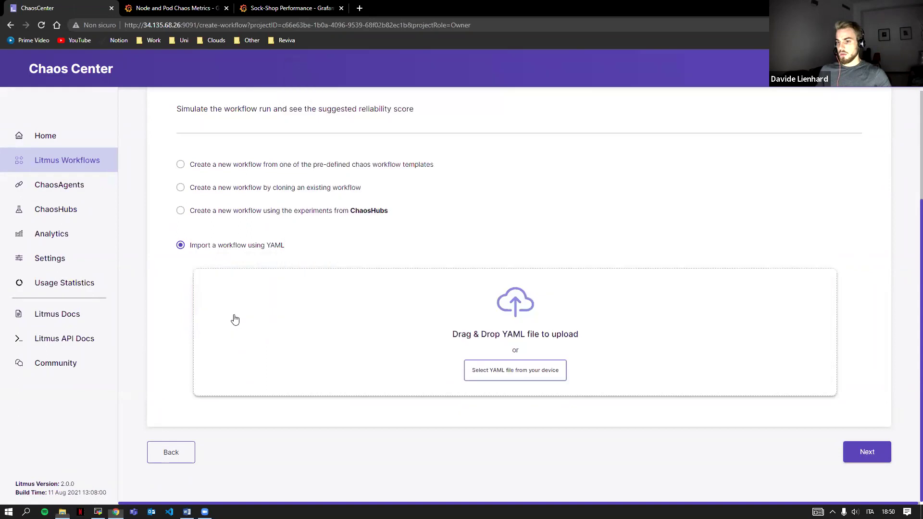
{"action": "left_click", "coordinate": [868, 453]}
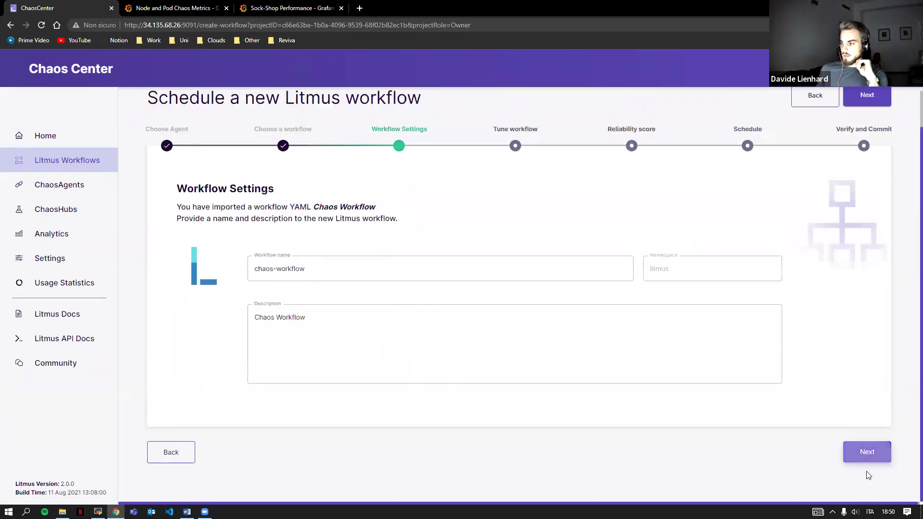
- Accept the default workflow settings, tuning, 10-point weights for pod-delete and pod-network-loss, and the immediate schedule
{"action": "left_click", "coordinate": [867, 453]}
{"action": "left_click", "coordinate": [867, 452]}
{"action": "scroll", "coordinate": [863, 441], "scroll_direction": "down", "scroll_amount": 2}
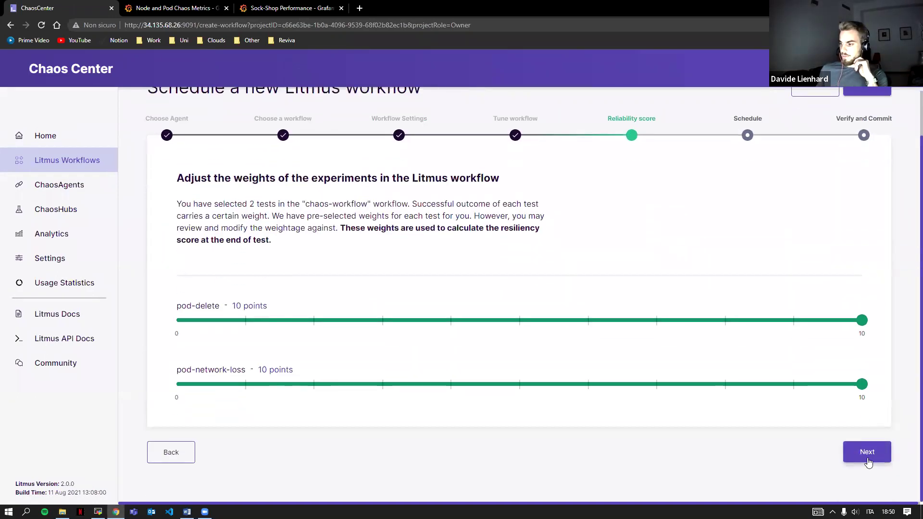
{"action": "left_click", "coordinate": [869, 452]}
{"action": "left_click", "coordinate": [876, 430]}
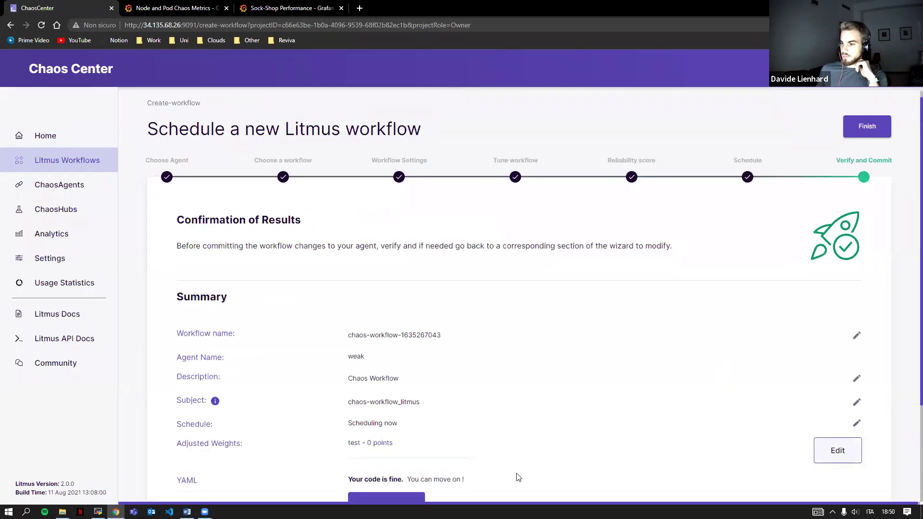
- Commit the weak agent's workflow, check the connected ChaosAgents and return to the Litmus workflow runs
{"action": "scroll", "coordinate": [516, 476], "scroll_direction": "down", "scroll_amount": 3}
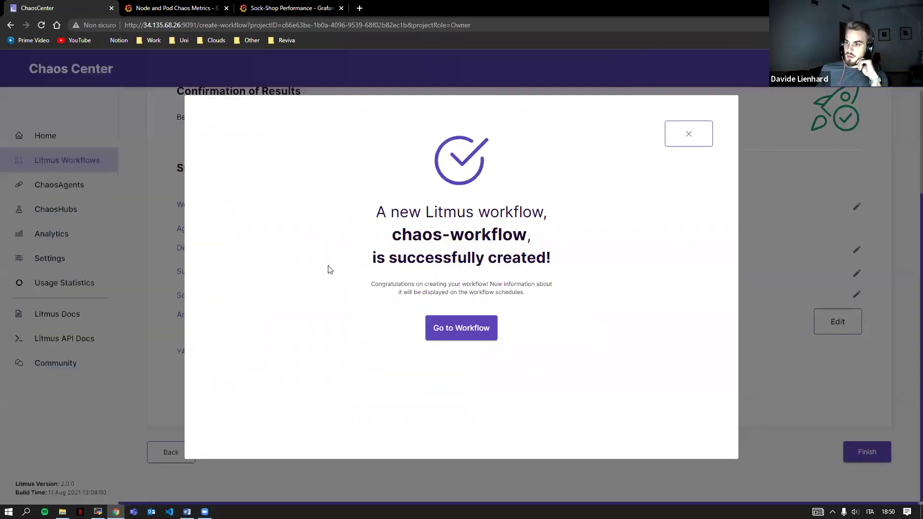
{"action": "left_click", "coordinate": [450, 332]}
{"action": "left_click", "coordinate": [72, 185]}
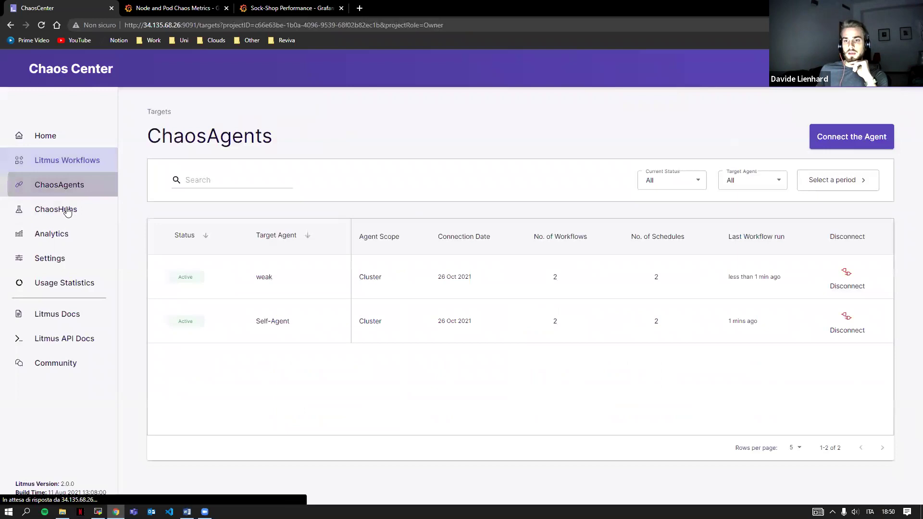
{"action": "left_click", "coordinate": [75, 166]}
{"action": "scroll", "coordinate": [184, 293], "scroll_direction": "down", "scroll_amount": 1}
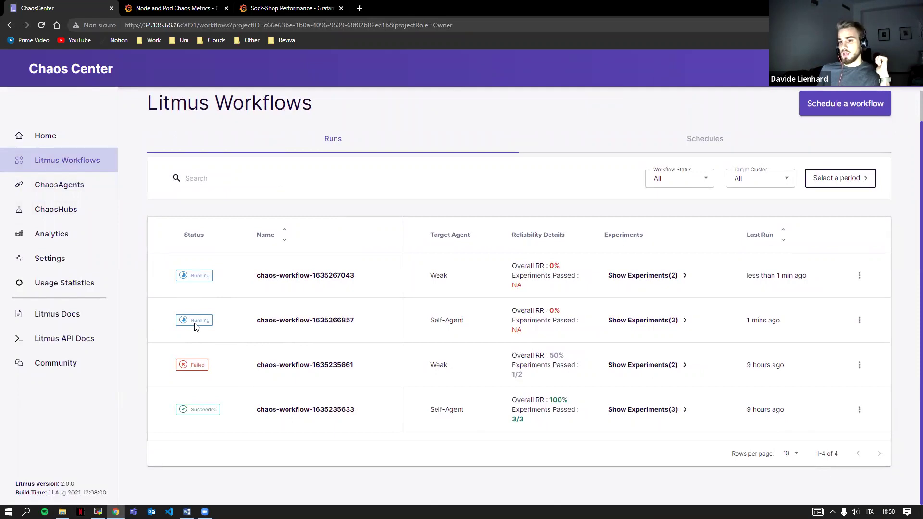
- Inspect the graph view of the running Self-Agent workflow, glancing at the Node and Pod Chaos Metrics dashboard in Grafana
{"action": "left_click", "coordinate": [303, 322]}
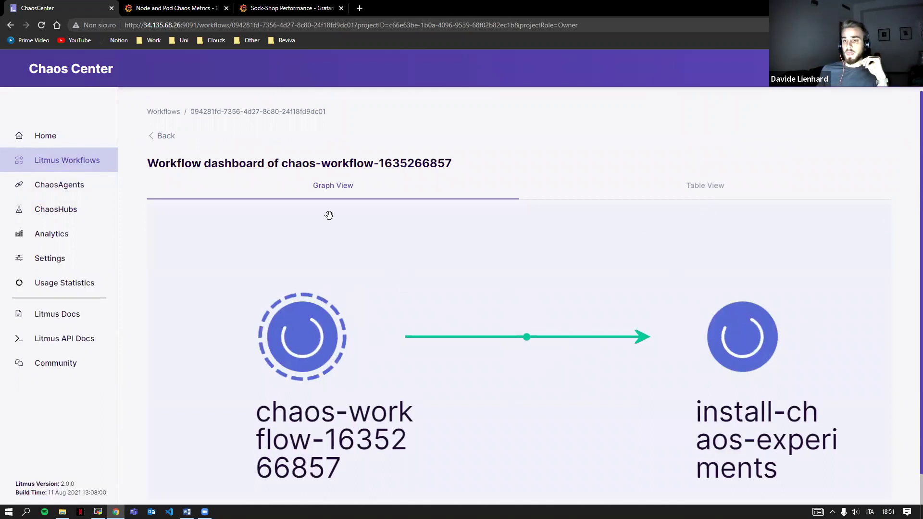
{"action": "left_click", "coordinate": [185, 8]}
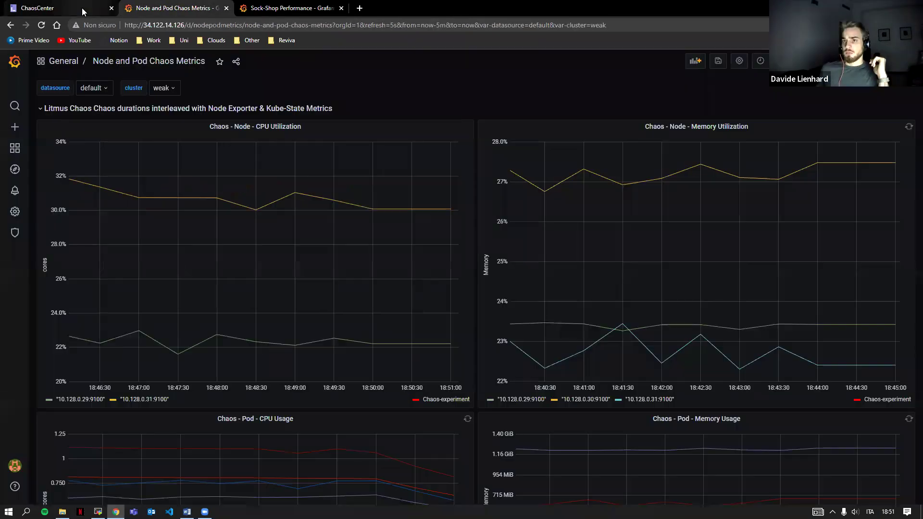
{"action": "left_click", "coordinate": [82, 9]}
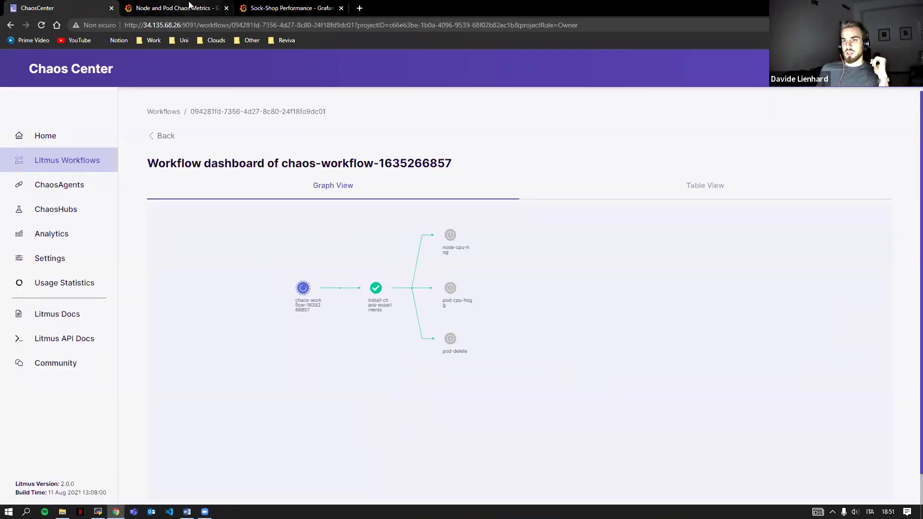
- Switch to Grafana and set the Node and Pod Chaos Metrics dashboard's time range to the last 12 hours
{"action": "left_click", "coordinate": [175, 8]}
{"action": "left_click", "coordinate": [783, 61]}
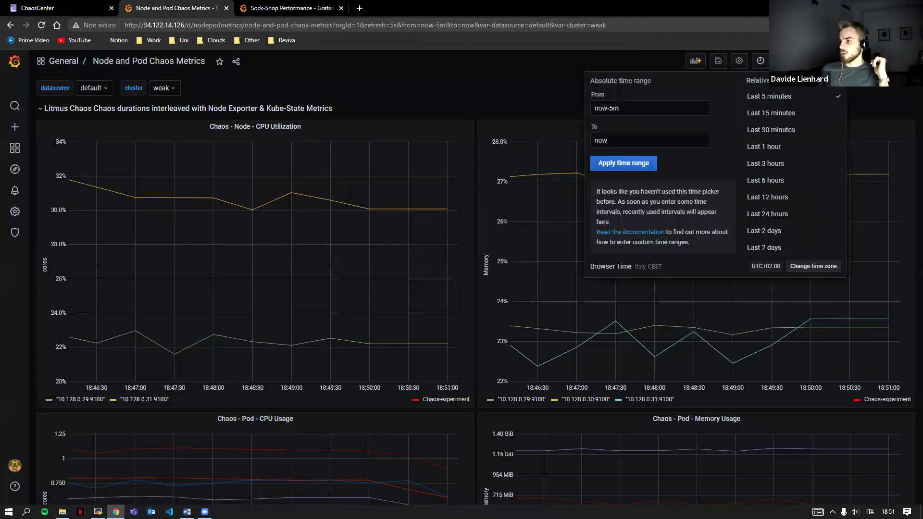
{"action": "left_click", "coordinate": [782, 198]}
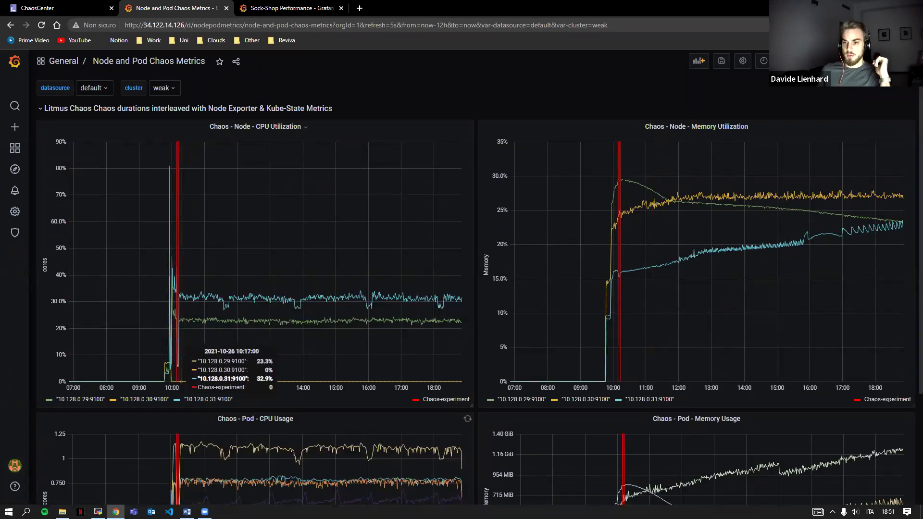
{"action": "left_click", "coordinate": [170, 336]}
- Set the Sock-Shop Performance dashboard's time range to the last 12 hours
{"action": "left_click", "coordinate": [289, 13]}
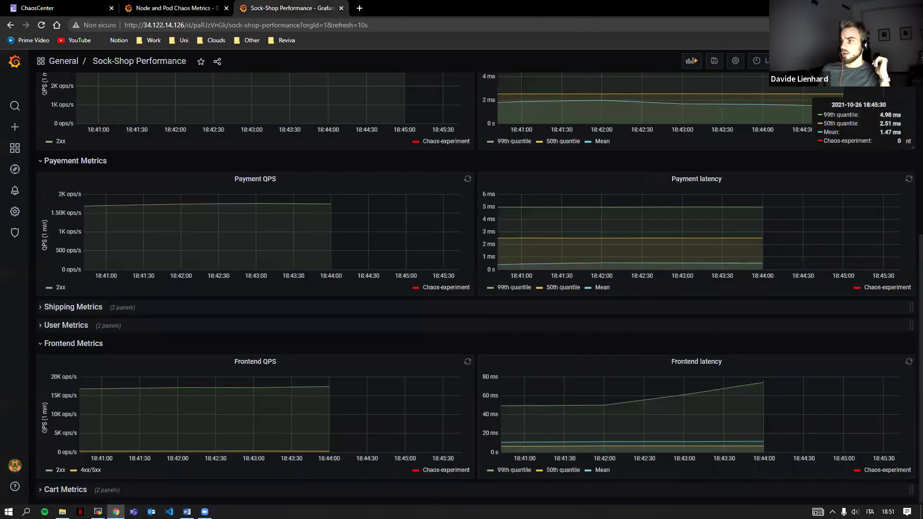
{"action": "left_click", "coordinate": [763, 61]}
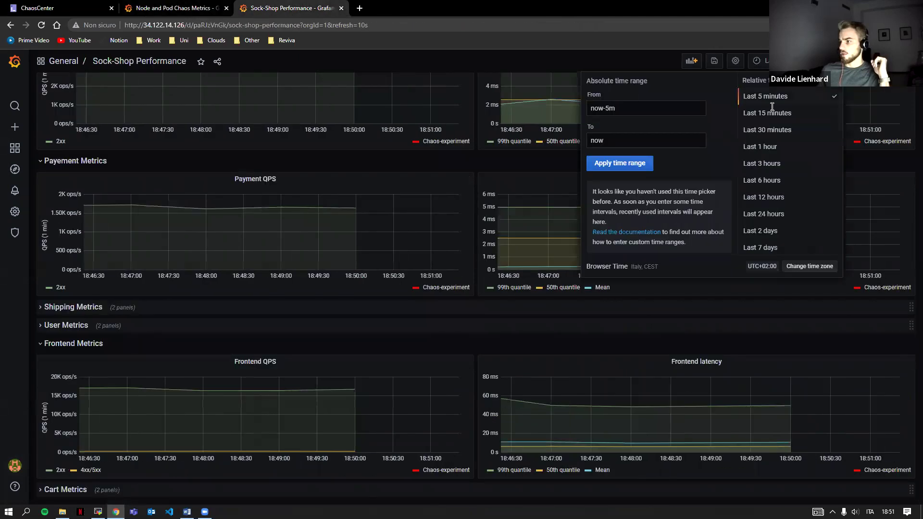
{"action": "left_click", "coordinate": [773, 204]}
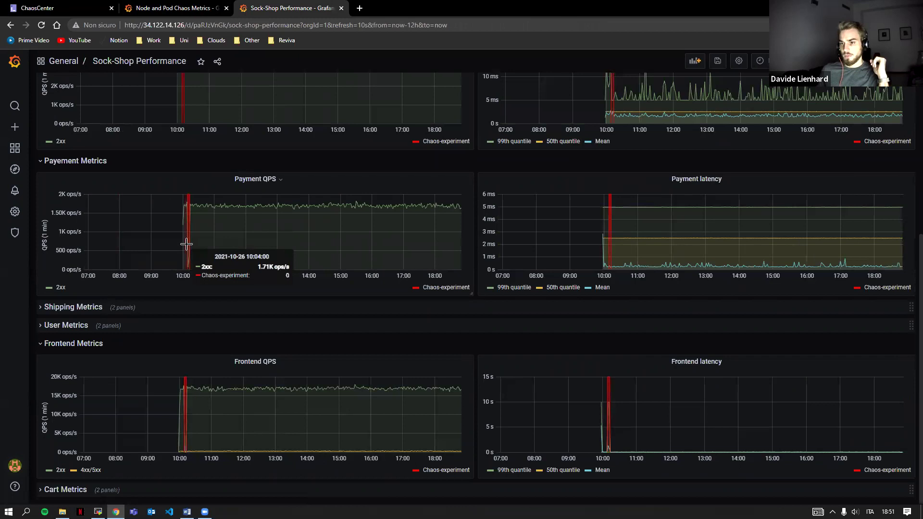
- Narrow both dashboards to the morning's chaos experiment, starting at 10:01:36 for the node metrics and 10:04:26 for Sock-Shop
{"action": "key", "text": "ctrl+shift+Tab"}
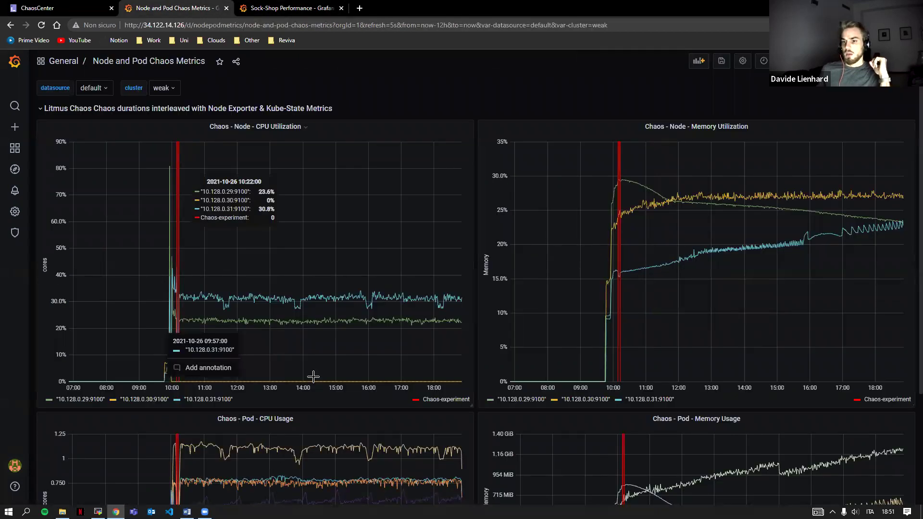
{"action": "left_click_drag", "start_coordinate": [173, 276], "coordinate": [181, 273]}
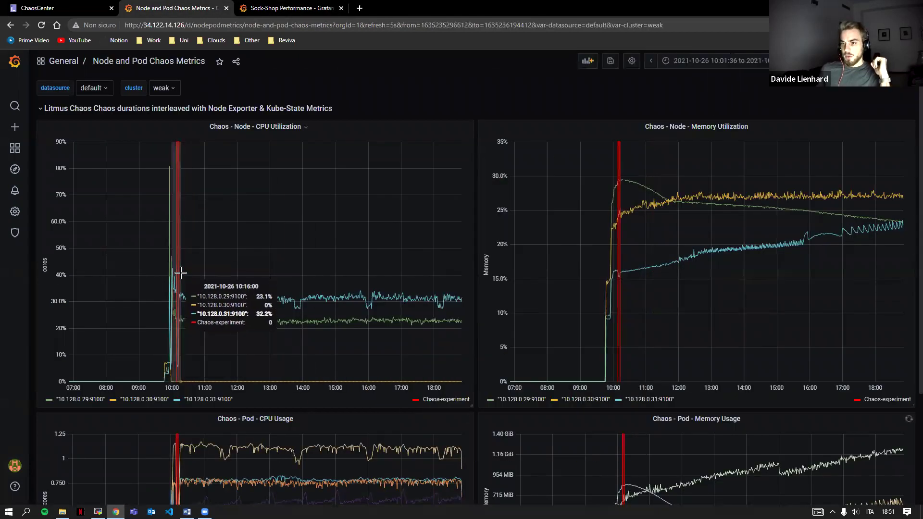
{"action": "left_click", "coordinate": [298, 11]}
{"action": "scroll", "coordinate": [196, 168], "scroll_direction": "up", "scroll_amount": 3}
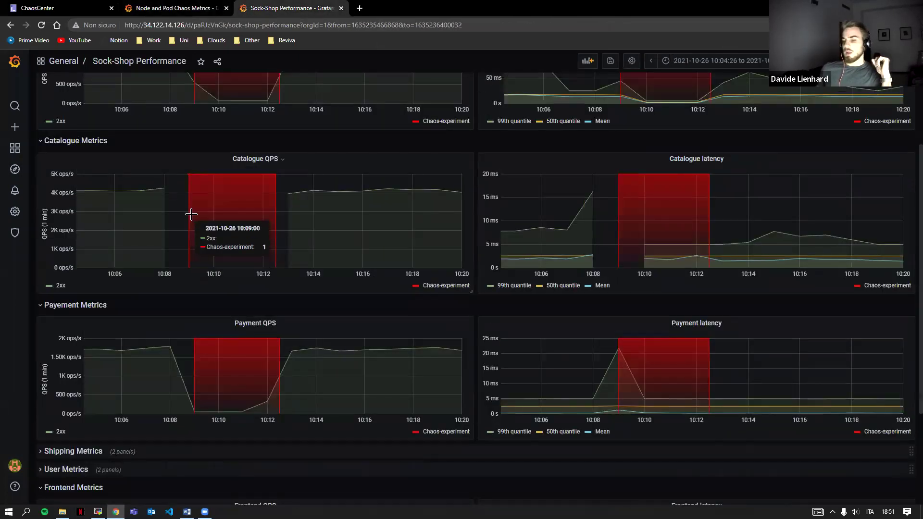
{"action": "scroll", "coordinate": [215, 81], "scroll_direction": "up", "scroll_amount": 3}
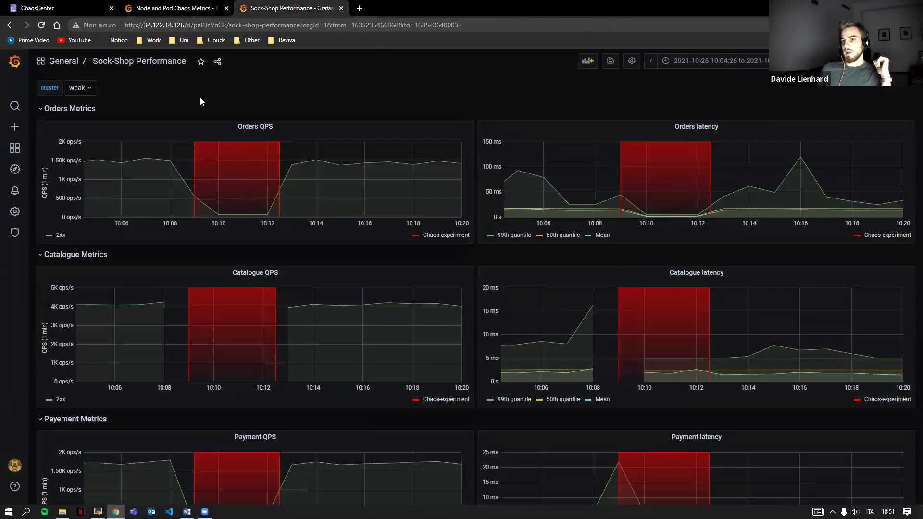
- Narrow both dashboards further around the red chaos interval, starting at 10:08:15 for the node metrics and 10:07:50 for Sock-Shop
{"action": "left_click", "coordinate": [186, 11]}
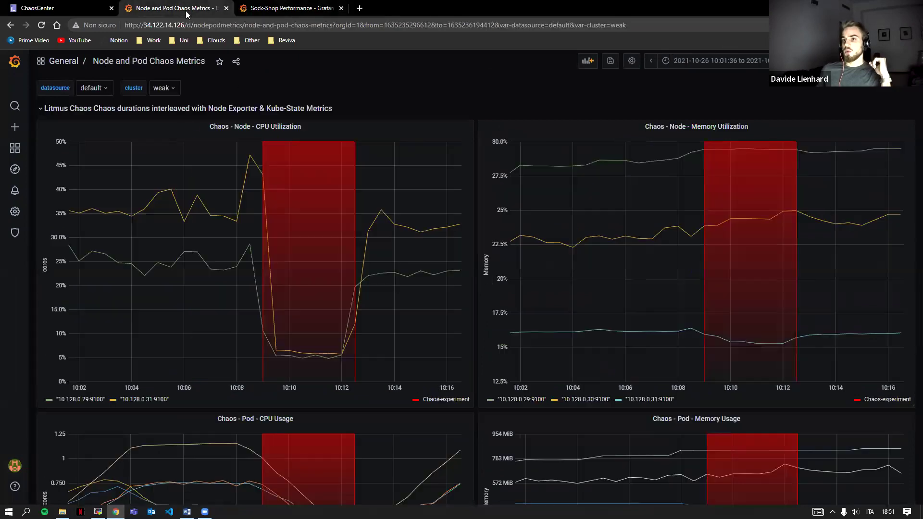
{"action": "left_click_drag", "start_coordinate": [243, 268], "coordinate": [401, 337]}
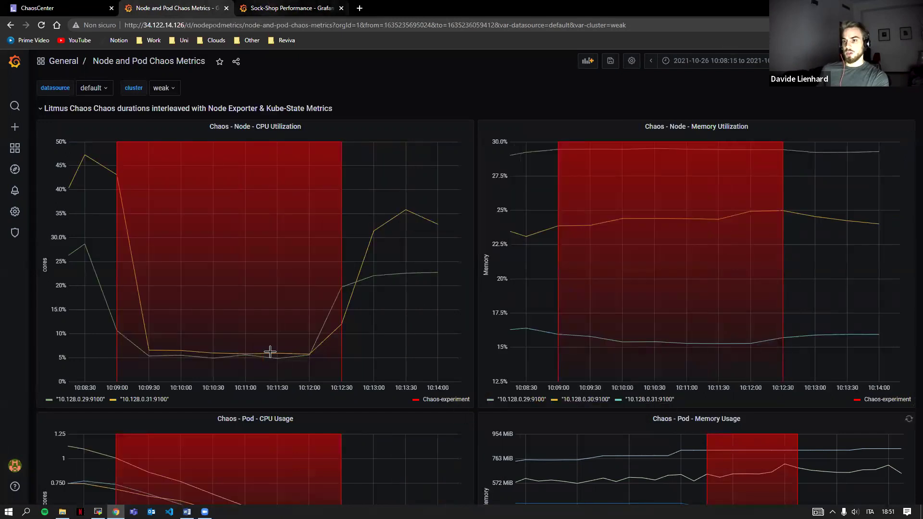
{"action": "key", "text": "ctrl+Tab"}
{"action": "left_click_drag", "start_coordinate": [167, 192], "coordinate": [325, 202]}
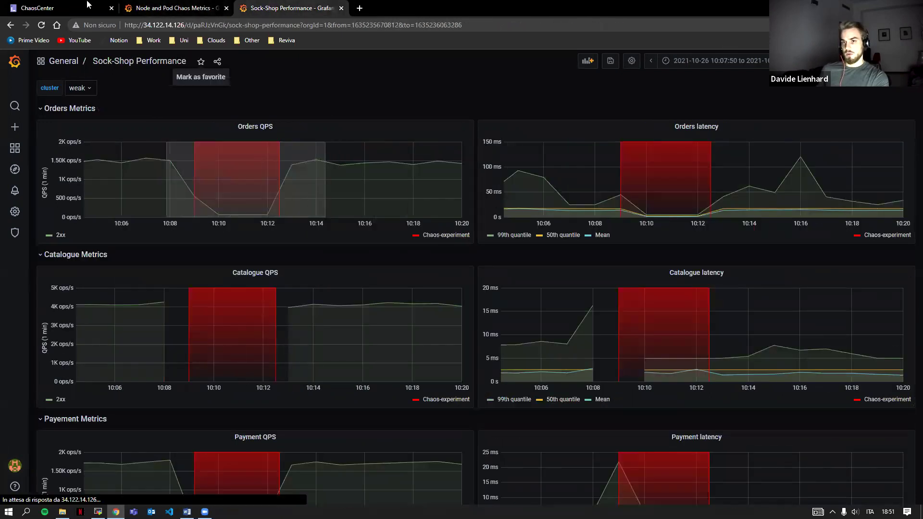
- Examine the weak cluster's node and pod CPU and memory charts during the chaos experiment
{"action": "key", "text": "ctrl+shift+Tab"}
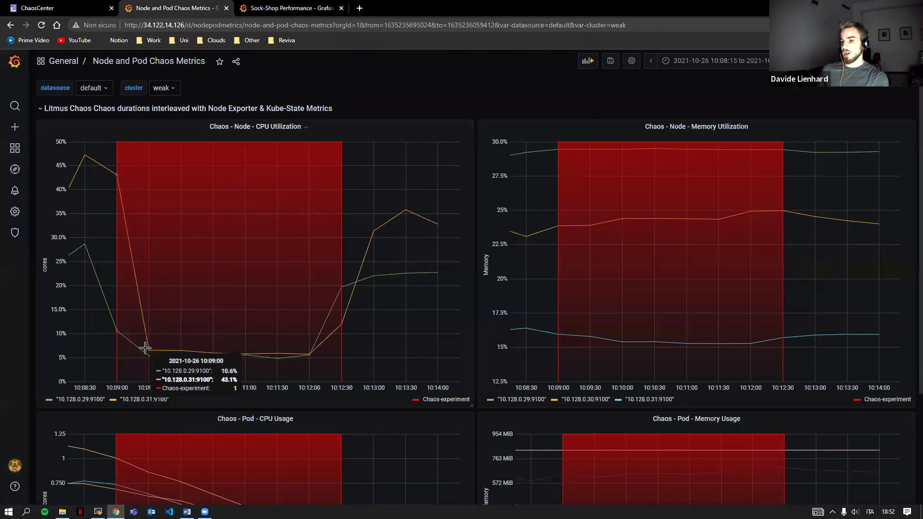
{"action": "scroll", "coordinate": [190, 276], "scroll_direction": "down", "scroll_amount": 2}
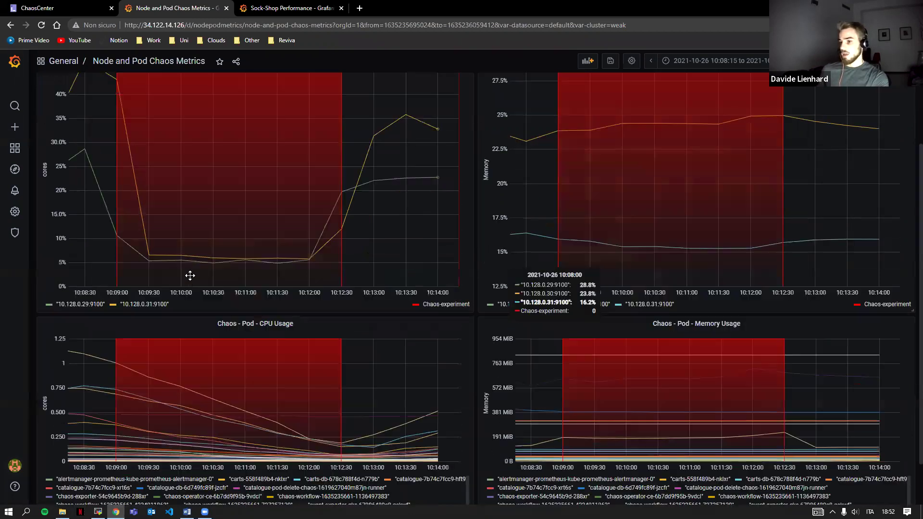
{"action": "scroll", "coordinate": [190, 275], "scroll_direction": "down", "scroll_amount": 1}
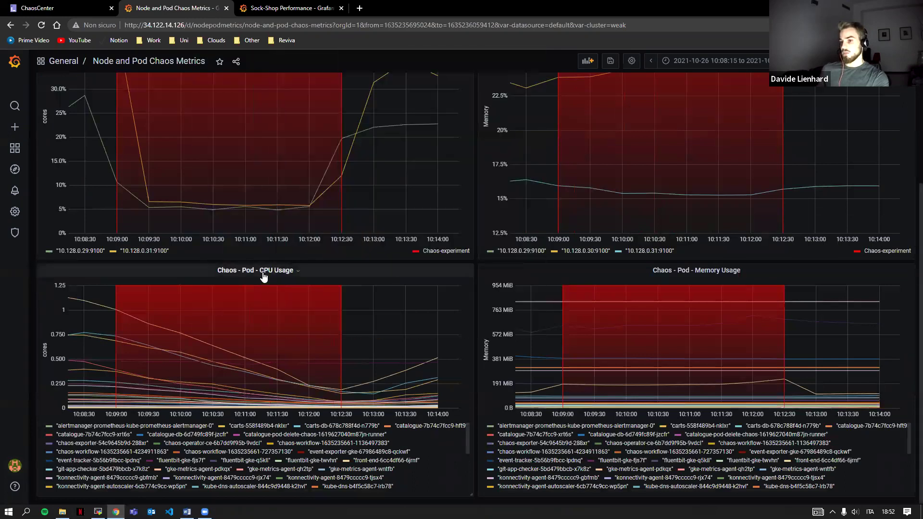
- Examine the orders, catalogue, payment and frontend QPS and latency charts of the Sock-Shop Performance dashboard during the chaos experiment
{"action": "left_click", "coordinate": [278, 7]}
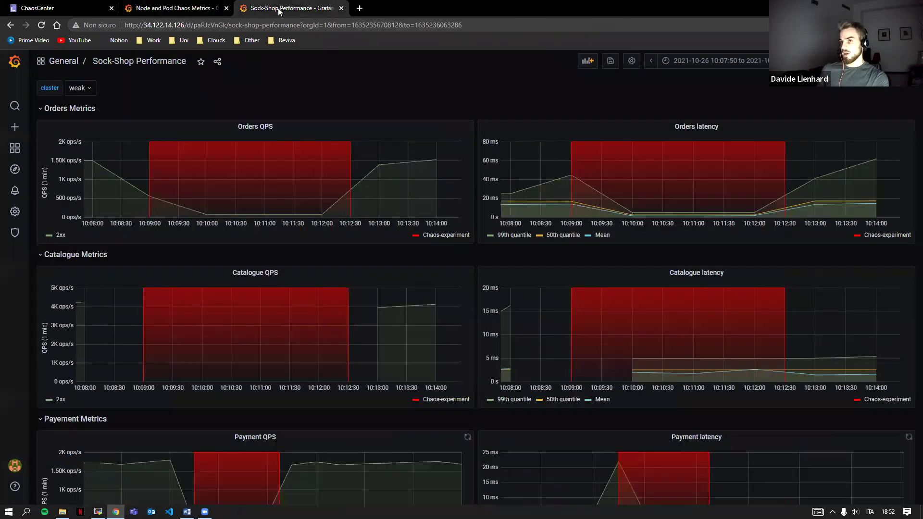
{"action": "scroll", "coordinate": [188, 201], "scroll_direction": "down", "scroll_amount": 2}
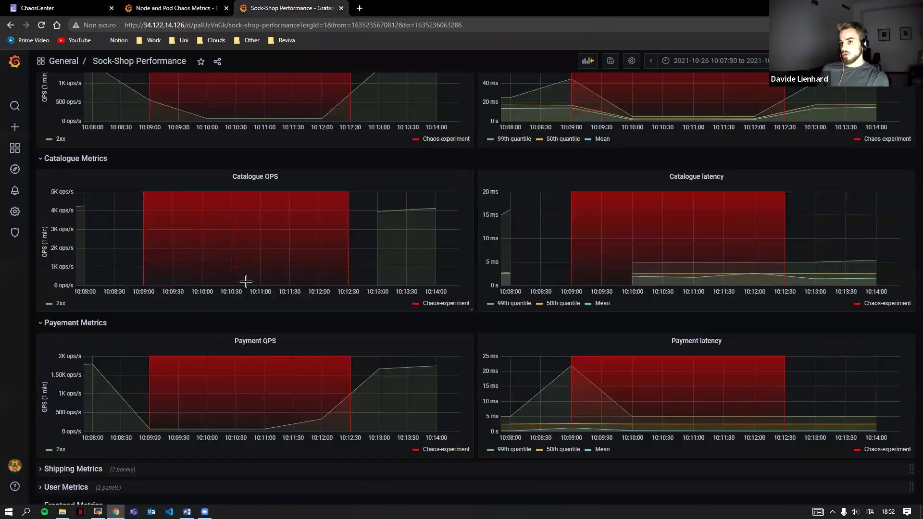
{"action": "scroll", "coordinate": [233, 250], "scroll_direction": "up", "scroll_amount": 2}
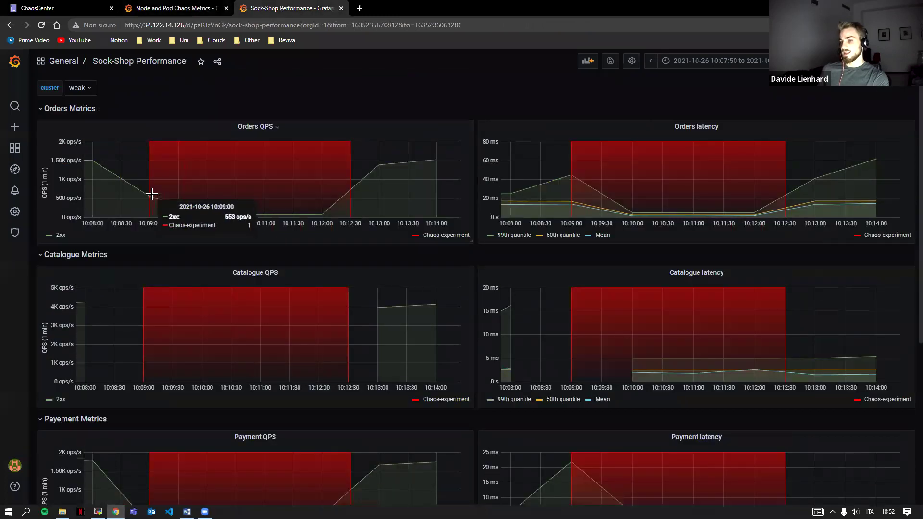
{"action": "scroll", "coordinate": [293, 269], "scroll_direction": "down", "scroll_amount": 4}
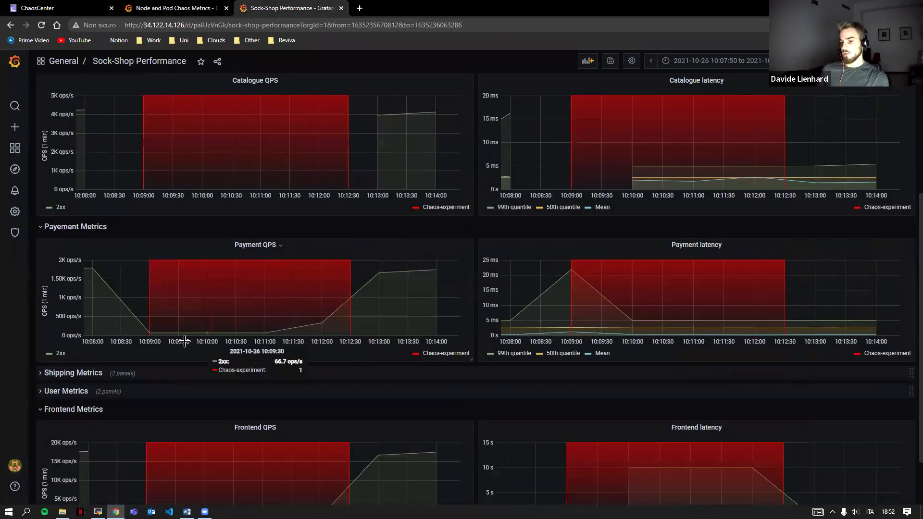
{"action": "scroll", "coordinate": [154, 337], "scroll_direction": "down", "scroll_amount": 2}
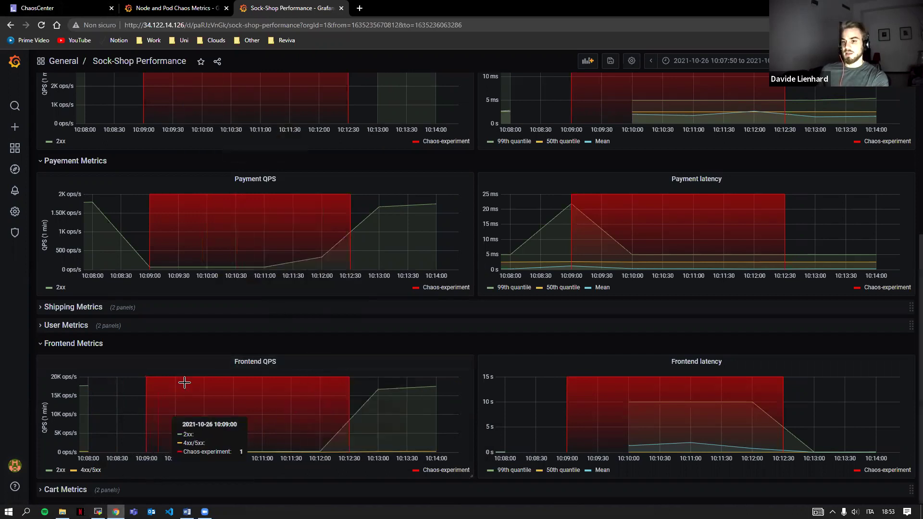
{"action": "scroll", "coordinate": [229, 317], "scroll_direction": "up", "scroll_amount": 5}
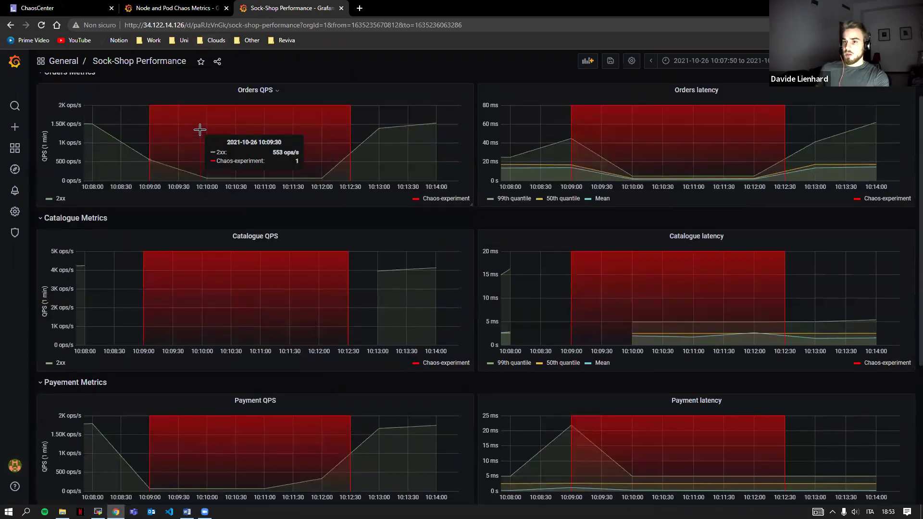
{"action": "scroll", "coordinate": [199, 129], "scroll_direction": "up", "scroll_amount": 1}
- Check the cluster choices of the Node and Pod Chaos Metrics dashboard and return to the Sock-Shop Performance dashboard
{"action": "left_click", "coordinate": [179, 7]}
{"action": "left_click", "coordinate": [163, 88]}
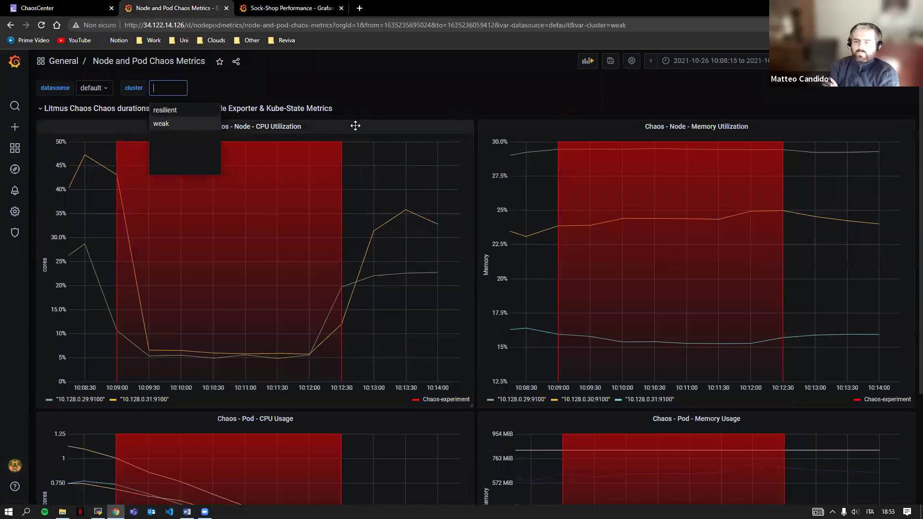
{"action": "left_click", "coordinate": [289, 7]}
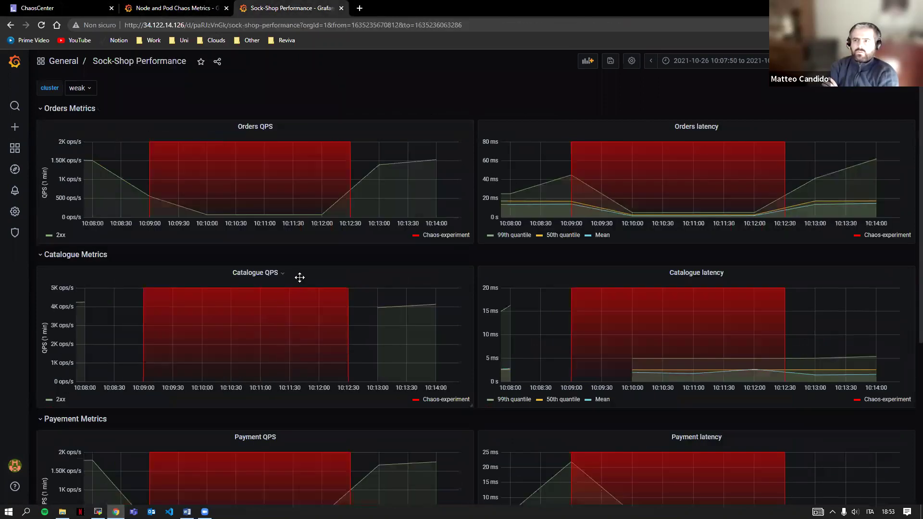
- Review the weak cluster's orders, catalogue, payment and frontend QPS and latency charts again across the chaos interval
{"action": "scroll", "coordinate": [319, 261], "scroll_direction": "down", "scroll_amount": 2}
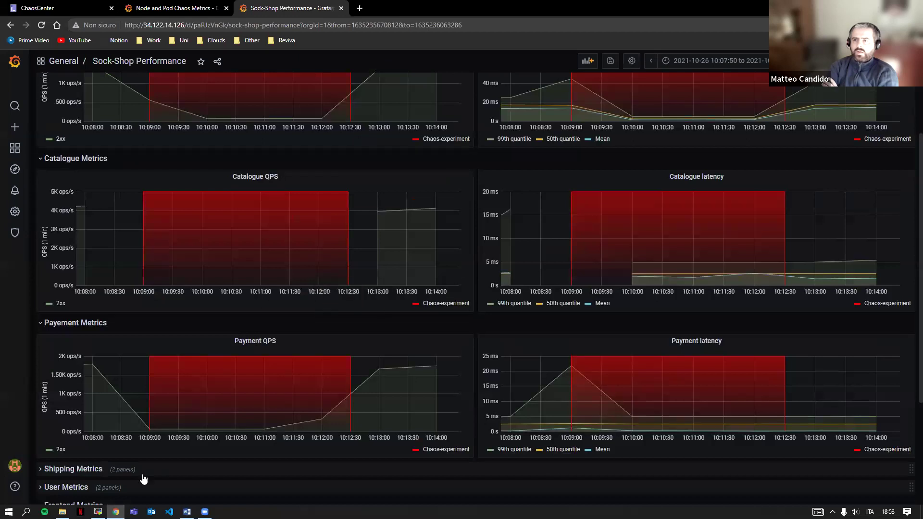
{"action": "scroll", "coordinate": [145, 433], "scroll_direction": "down", "scroll_amount": 3}
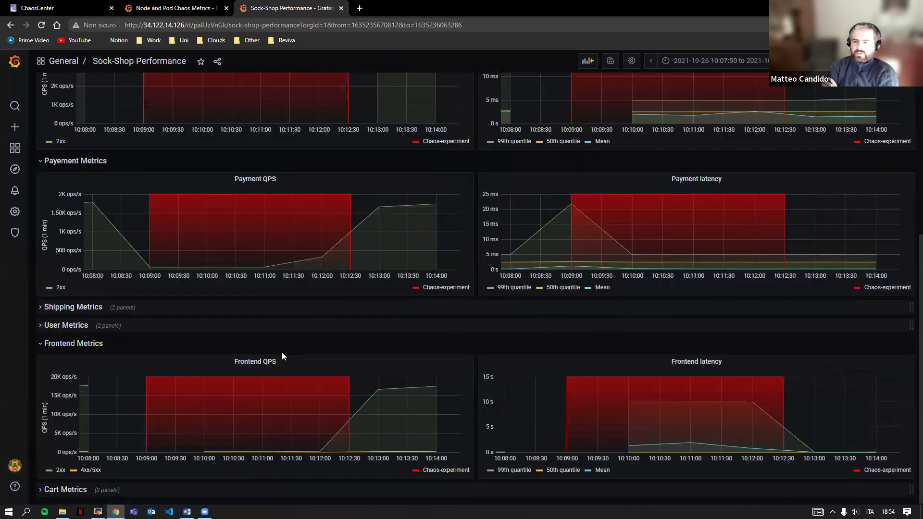
{"action": "scroll", "coordinate": [218, 330], "scroll_direction": "up", "scroll_amount": 4}
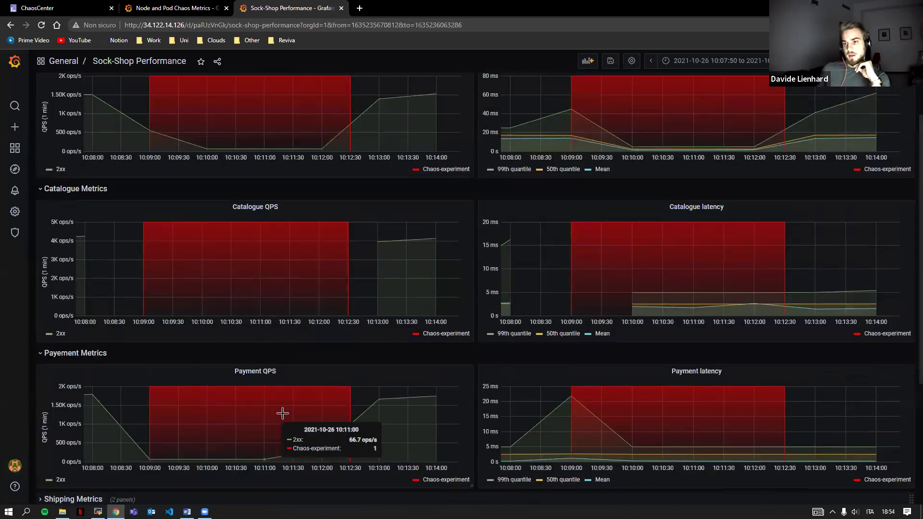
{"action": "scroll", "coordinate": [213, 200], "scroll_direction": "up", "scroll_amount": 2}
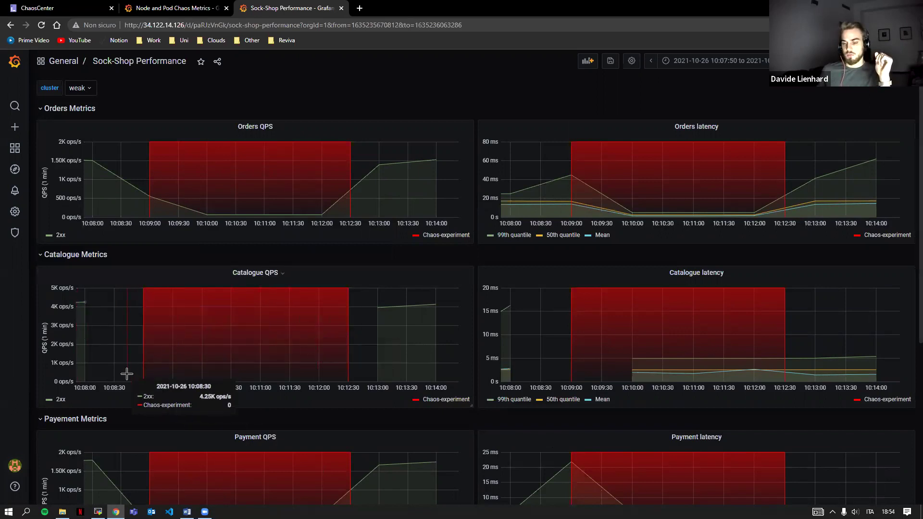
{"action": "scroll", "coordinate": [259, 92], "scroll_direction": "down", "scroll_amount": 1}
{"action": "scroll", "coordinate": [279, 312], "scroll_direction": "down", "scroll_amount": 5}
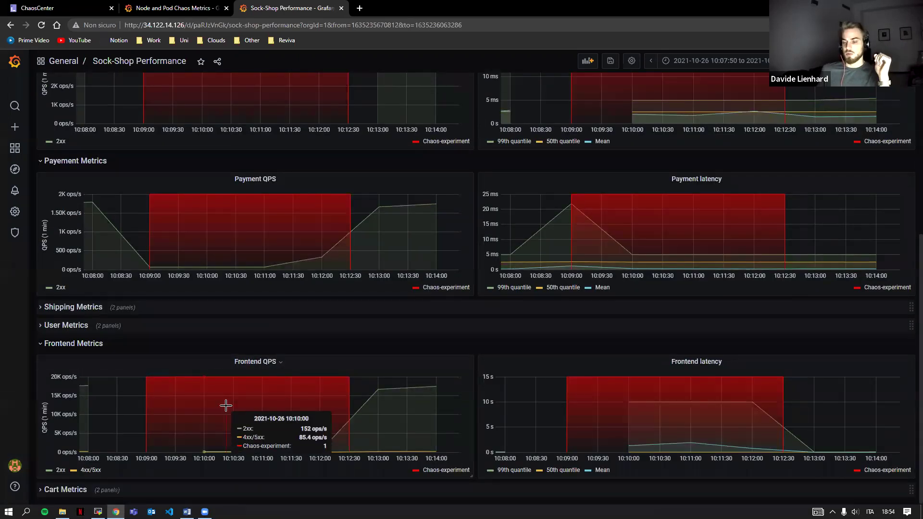
{"action": "scroll", "coordinate": [226, 406], "scroll_direction": "up", "scroll_amount": 5}
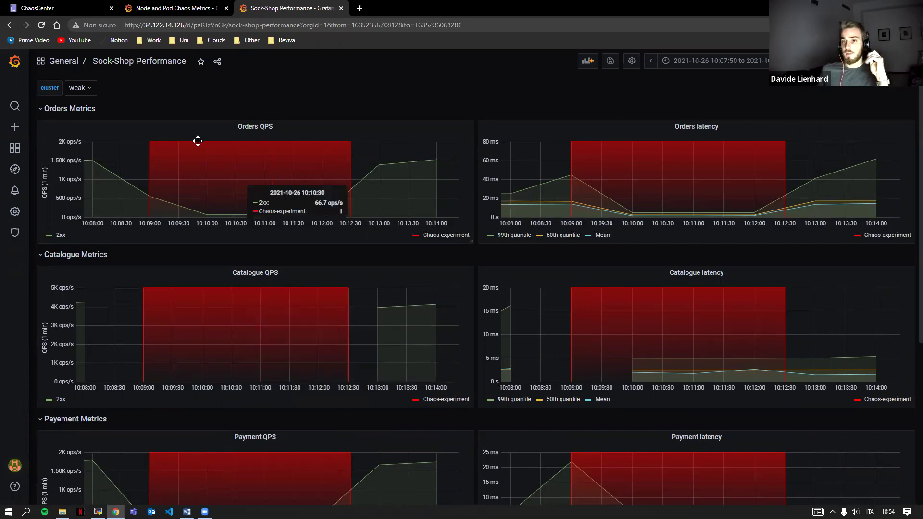
- Switch the Sock-Shop Performance and Node and Pod Chaos Metrics dashboards to the resilient cluster and view its node and pod charts
{"action": "left_click", "coordinate": [82, 88]}
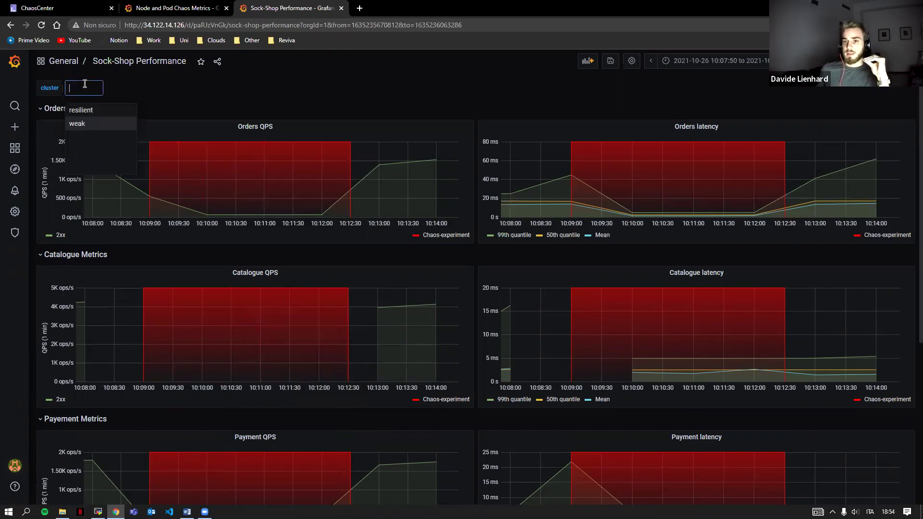
{"action": "left_click", "coordinate": [90, 111]}
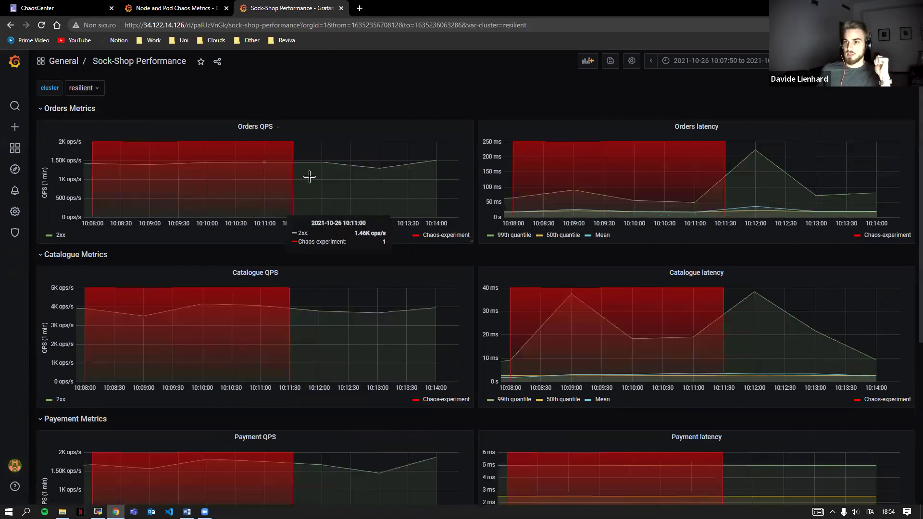
{"action": "left_click", "coordinate": [202, 8]}
{"action": "left_click", "coordinate": [158, 88]}
{"action": "left_click", "coordinate": [162, 112]}
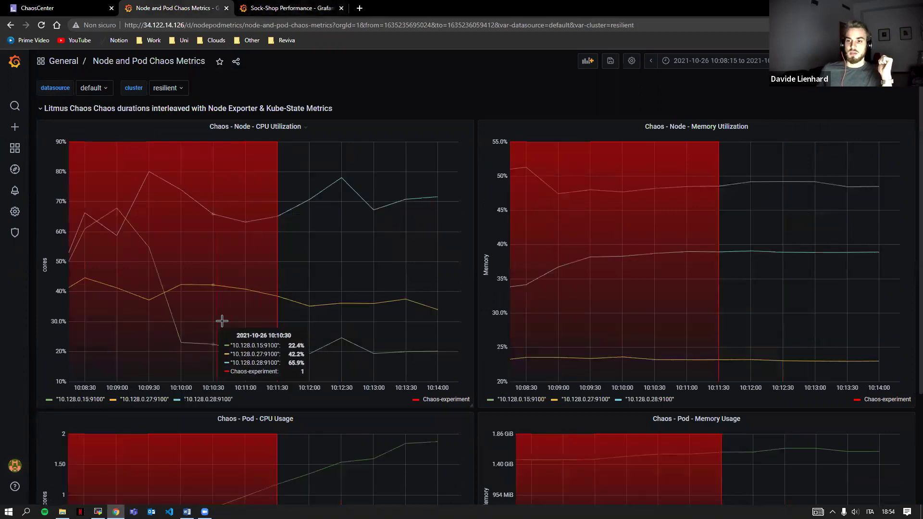
{"action": "scroll", "coordinate": [210, 168], "scroll_direction": "down", "scroll_amount": 1}
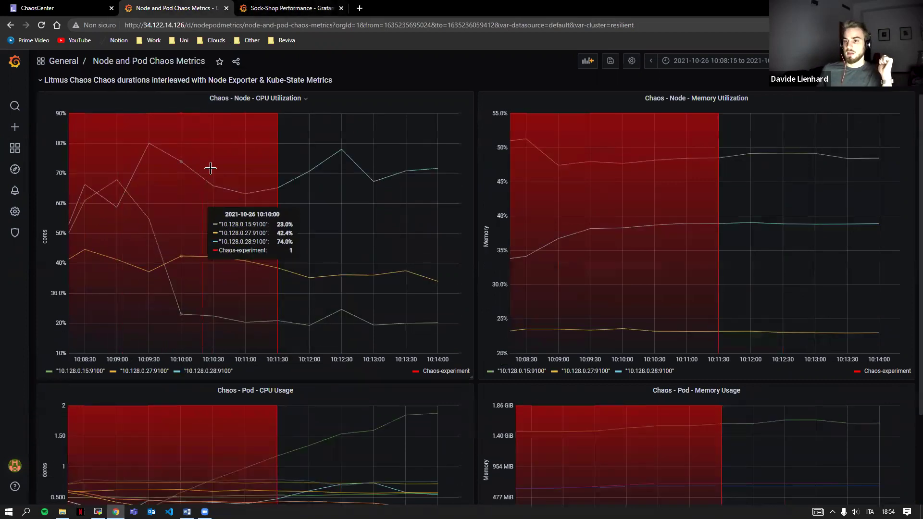
{"action": "scroll", "coordinate": [210, 168], "scroll_direction": "down", "scroll_amount": 3}
- Examine the resilient cluster's orders, catalogue, payment and frontend QPS and latency charts in the Sock-Shop Performance dashboard
{"action": "left_click", "coordinate": [280, 10]}
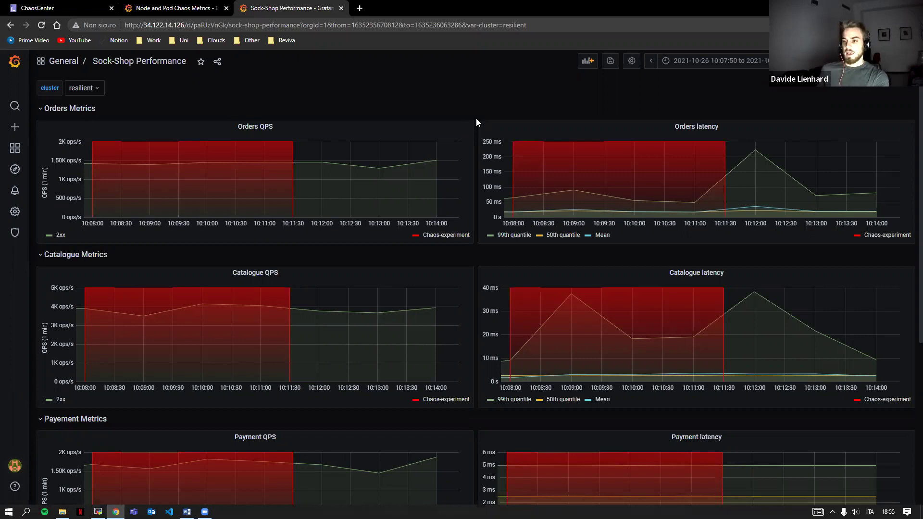
{"action": "scroll", "coordinate": [476, 122], "scroll_direction": "down", "scroll_amount": 1}
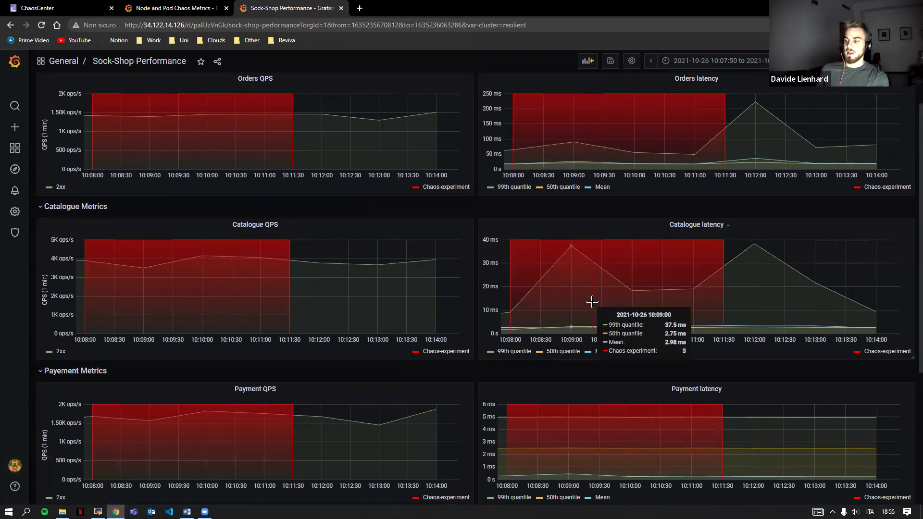
{"action": "scroll", "coordinate": [597, 300], "scroll_direction": "up", "scroll_amount": 2}
{"action": "scroll", "coordinate": [597, 300], "scroll_direction": "down", "scroll_amount": 4}
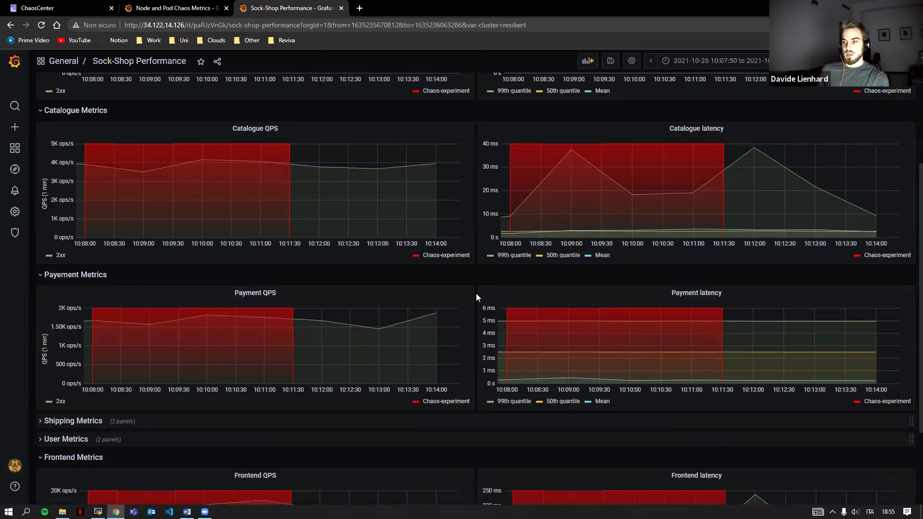
{"action": "scroll", "coordinate": [477, 294], "scroll_direction": "down", "scroll_amount": 2}
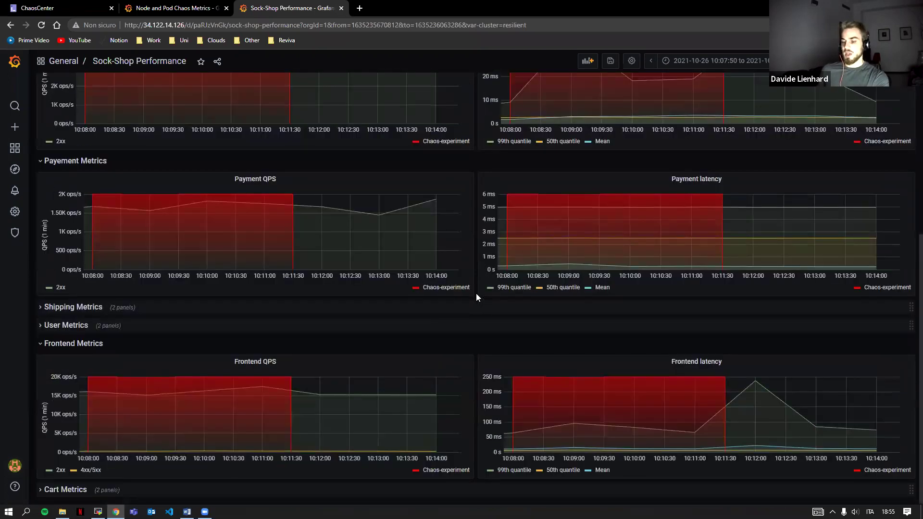
{"action": "scroll", "coordinate": [476, 298], "scroll_direction": "up", "scroll_amount": 3}
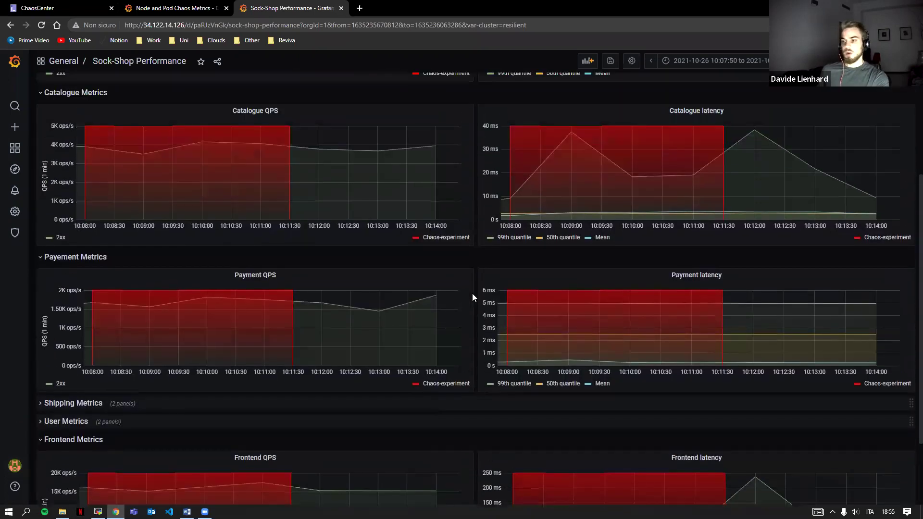
{"action": "scroll", "coordinate": [473, 295], "scroll_direction": "down", "scroll_amount": 3}
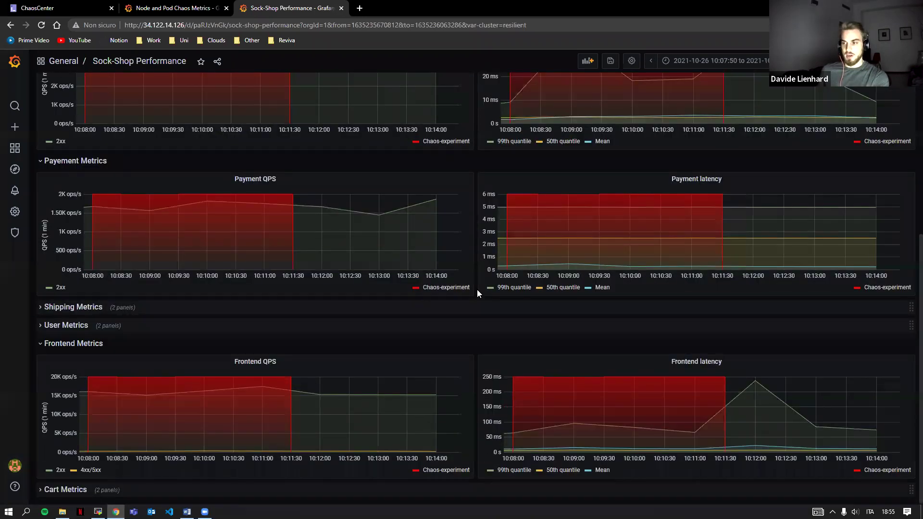
{"action": "scroll", "coordinate": [477, 290], "scroll_direction": "up", "scroll_amount": 5}
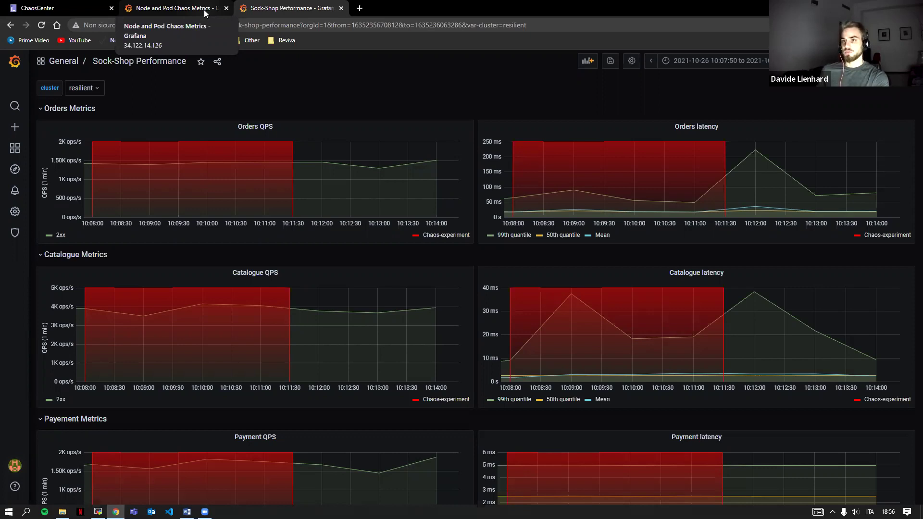
- Inspect the catalogue pod's rising curve in the resilient cluster's pod CPU usage chart and compare the neighbouring node and memory charts
{"action": "left_click", "coordinate": [204, 10]}
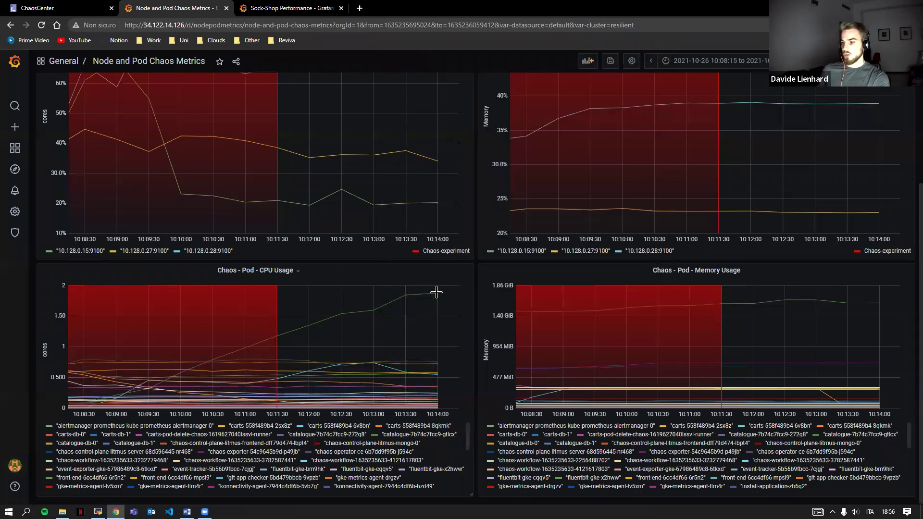
{"action": "left_click", "coordinate": [422, 292]}
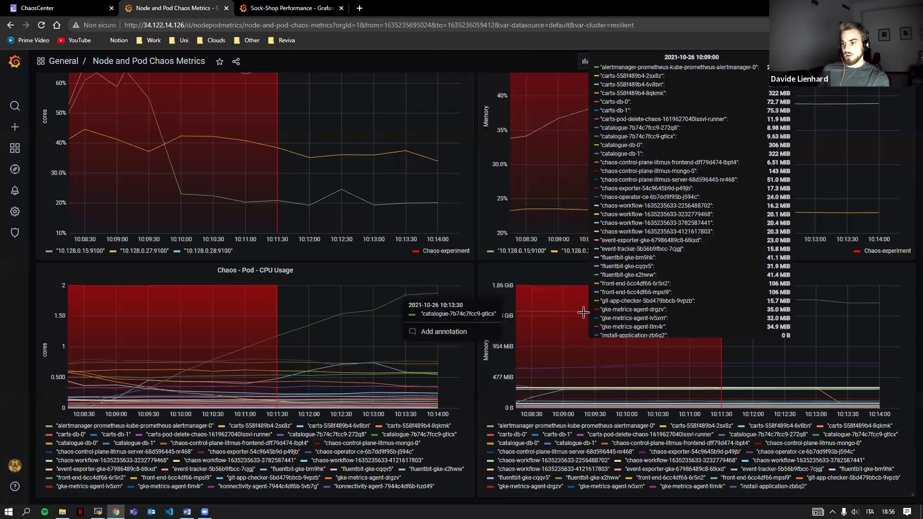
{"action": "left_click", "coordinate": [459, 271]}
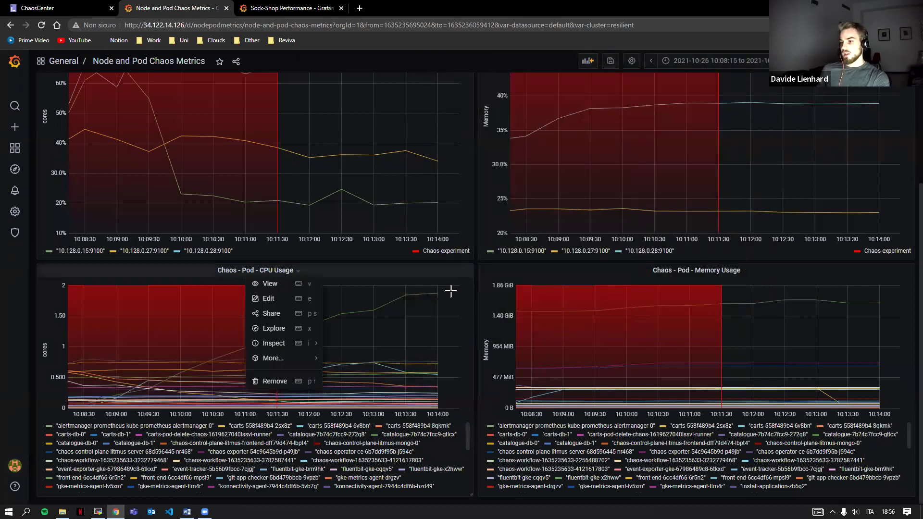
{"action": "left_click", "coordinate": [474, 292]}
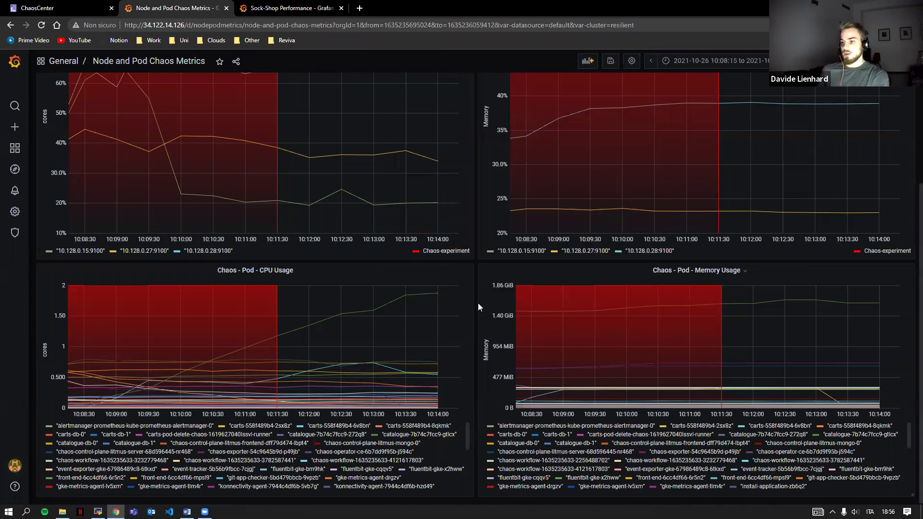
{"action": "mouse_move", "coordinate": [445, 302]}
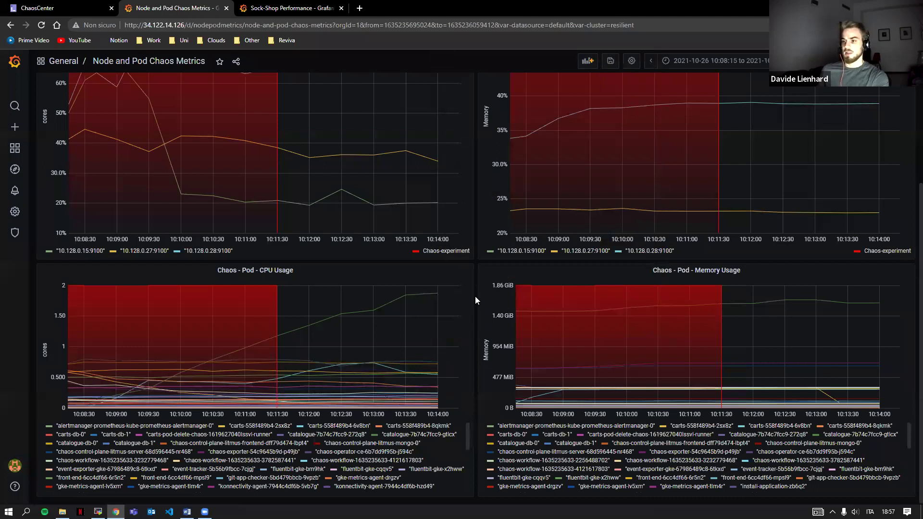
{"action": "scroll", "coordinate": [475, 300], "scroll_direction": "up", "scroll_amount": 3}
{"action": "scroll", "coordinate": [476, 300], "scroll_direction": "down", "scroll_amount": 2}
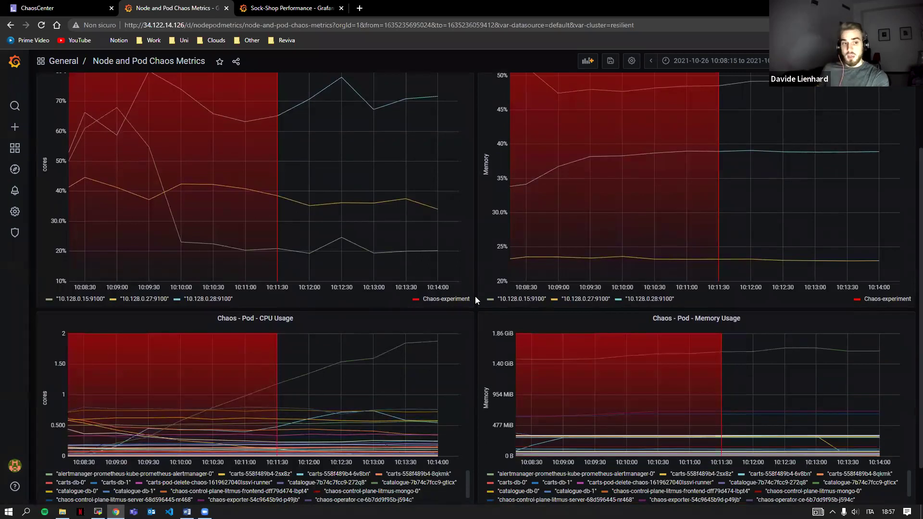
- Switch to ChaosCenter and compare the target agents and statuses of the workflow runs in the Litmus Workflows list
{"action": "left_click", "coordinate": [63, 8]}
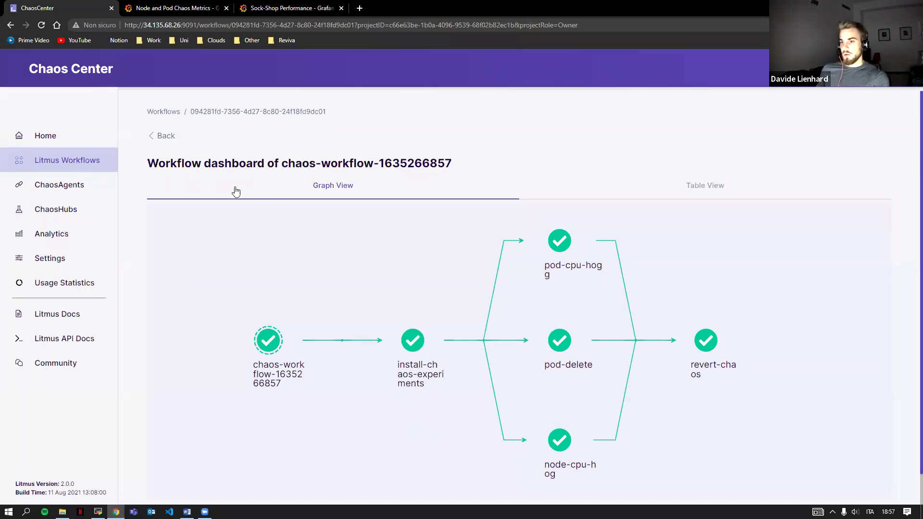
{"action": "left_click", "coordinate": [72, 166]}
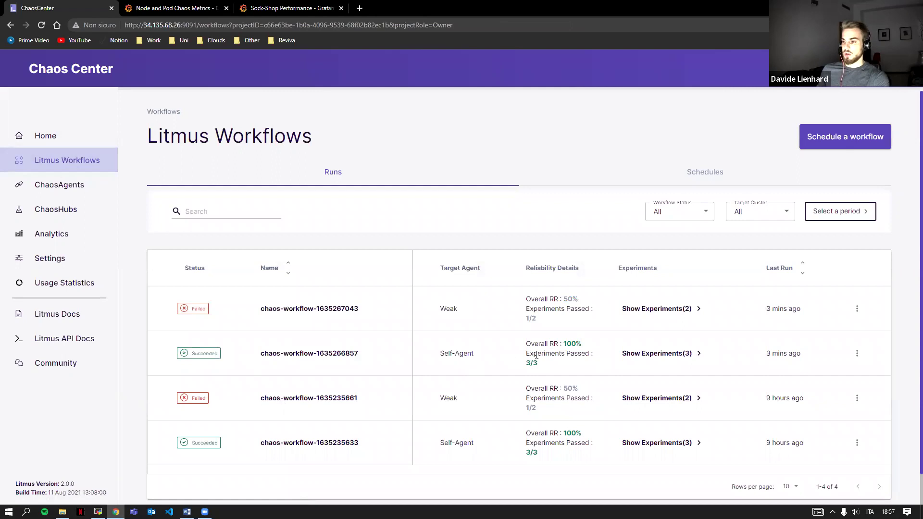
{"action": "left_click_drag", "start_coordinate": [439, 358], "coordinate": [479, 360]}
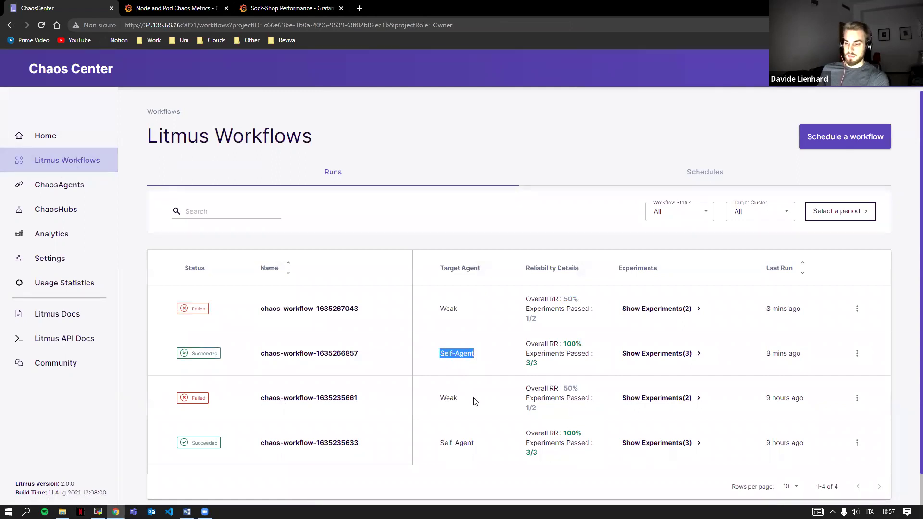
{"action": "left_click", "coordinate": [443, 358]}
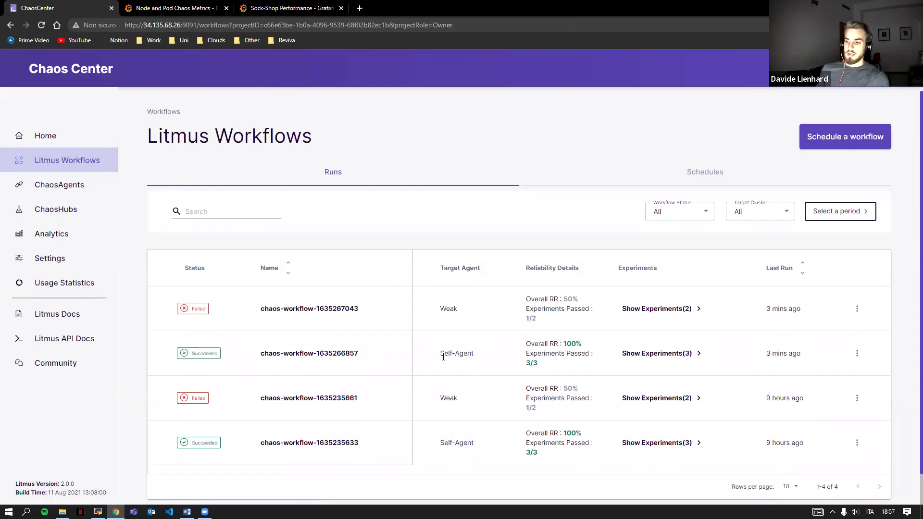
{"action": "left_click_drag", "start_coordinate": [444, 355], "coordinate": [479, 373]}
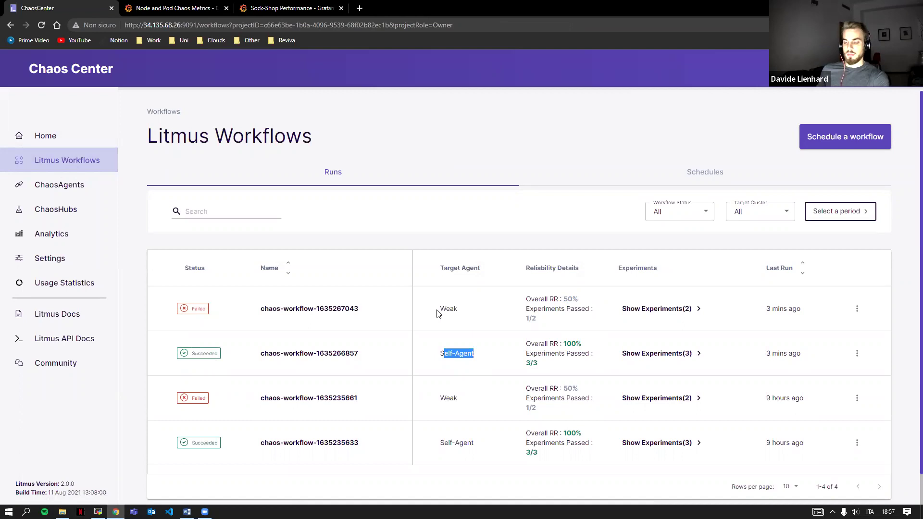
{"action": "left_click_drag", "start_coordinate": [439, 313], "coordinate": [467, 311]}
{"action": "left_click", "coordinate": [204, 313]}
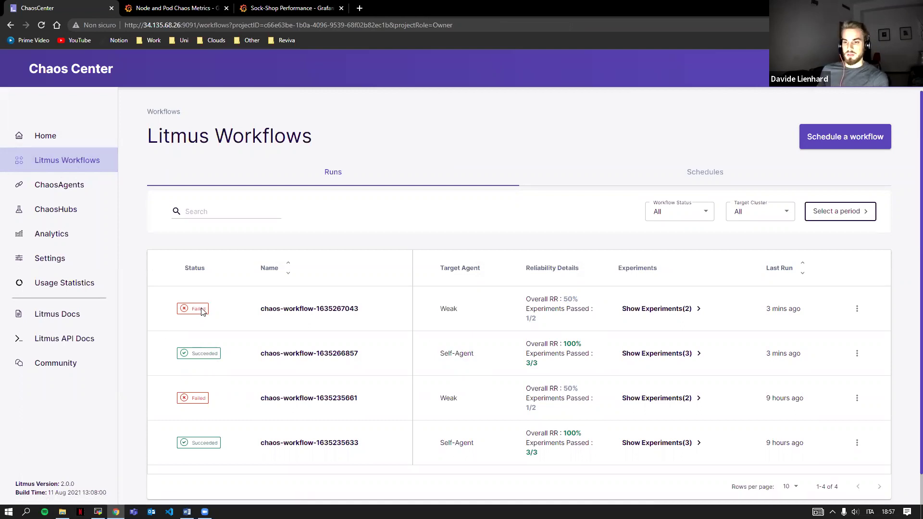
- View the workflow graph of the latest Weak run, followed by that of the latest Self-Agent run
{"action": "left_click", "coordinate": [300, 309]}
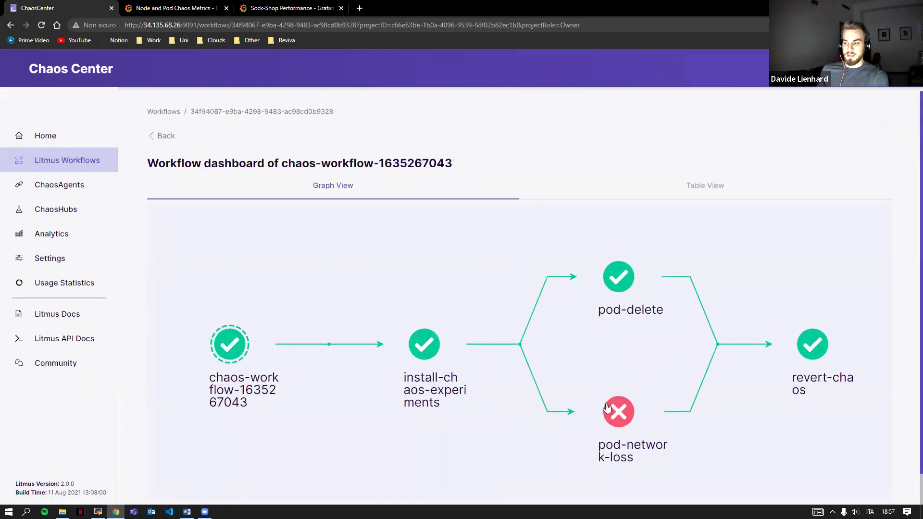
{"action": "left_click", "coordinate": [74, 166]}
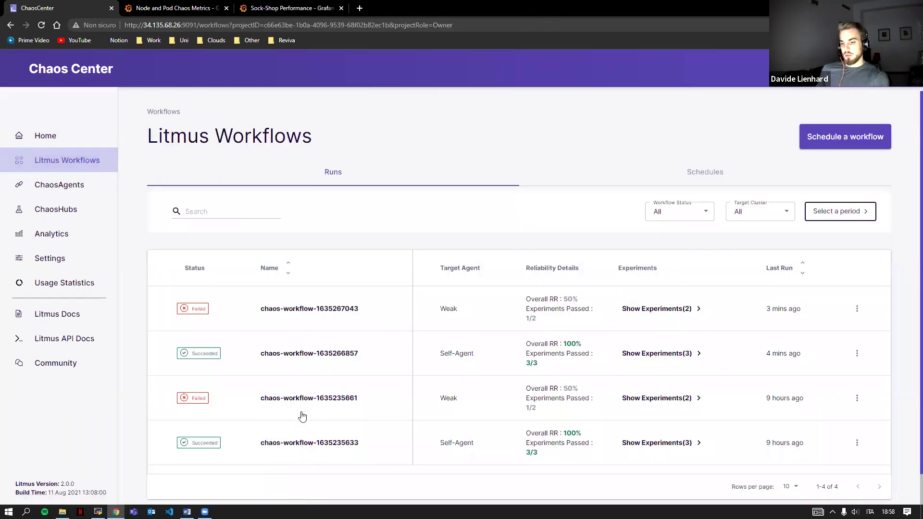
{"action": "left_click", "coordinate": [288, 356]}
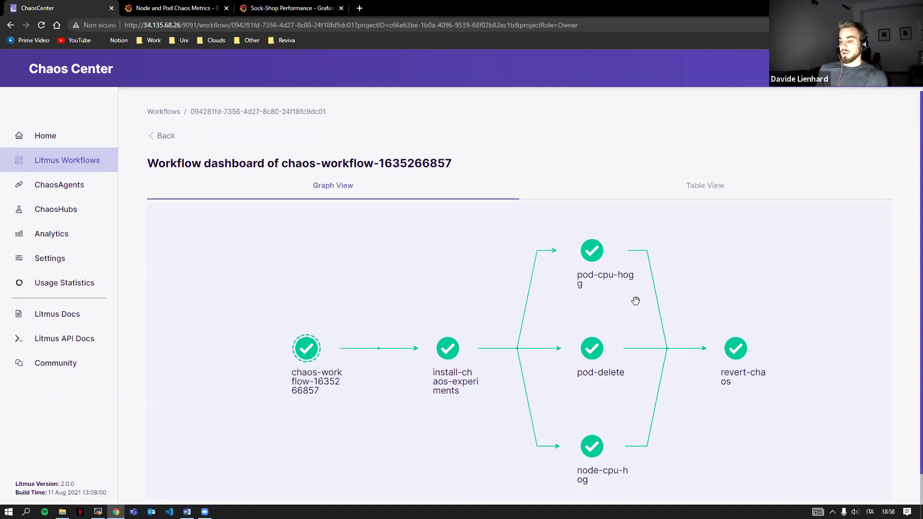
- Set the time range of Grafana's Node and Pod Chaos Metrics dashboard to the last 15 minutes
{"action": "left_click", "coordinate": [206, 13]}
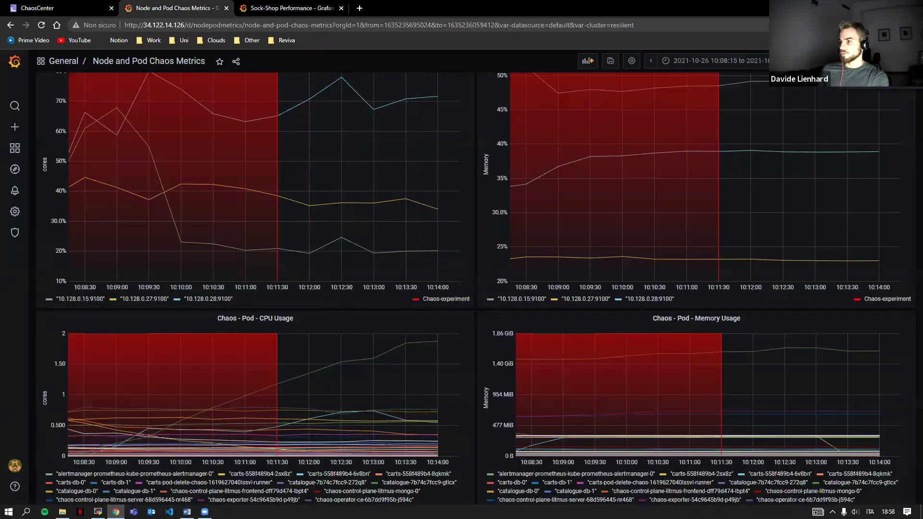
{"action": "left_click", "coordinate": [716, 61]}
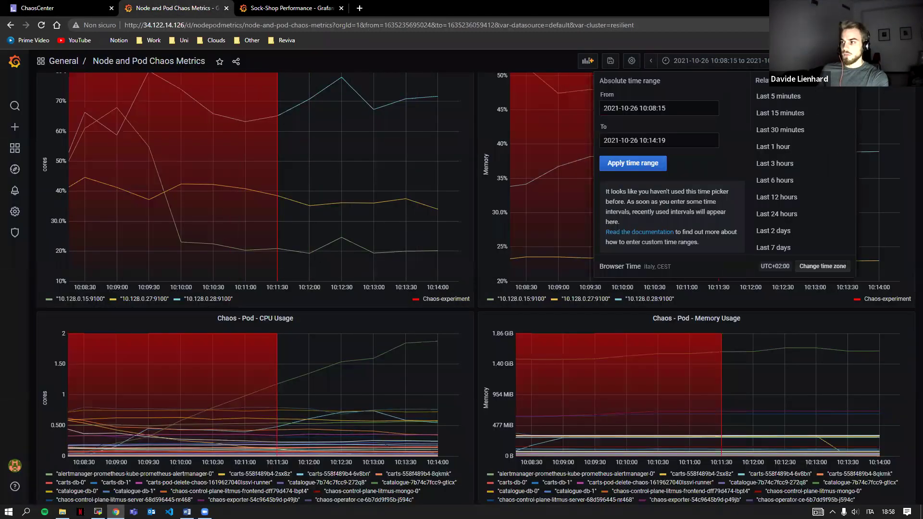
{"action": "left_click", "coordinate": [803, 114]}
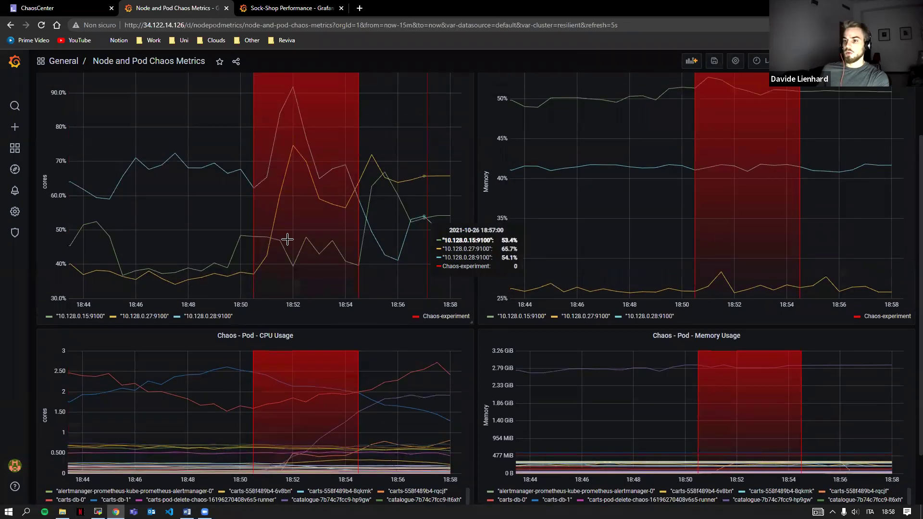
- Inspect the pod curves in the resilient cluster's pod CPU usage chart around the chaos experiment
{"action": "scroll", "coordinate": [337, 241], "scroll_direction": "up", "scroll_amount": 2}
{"action": "scroll", "coordinate": [457, 241], "scroll_direction": "down", "scroll_amount": 3}
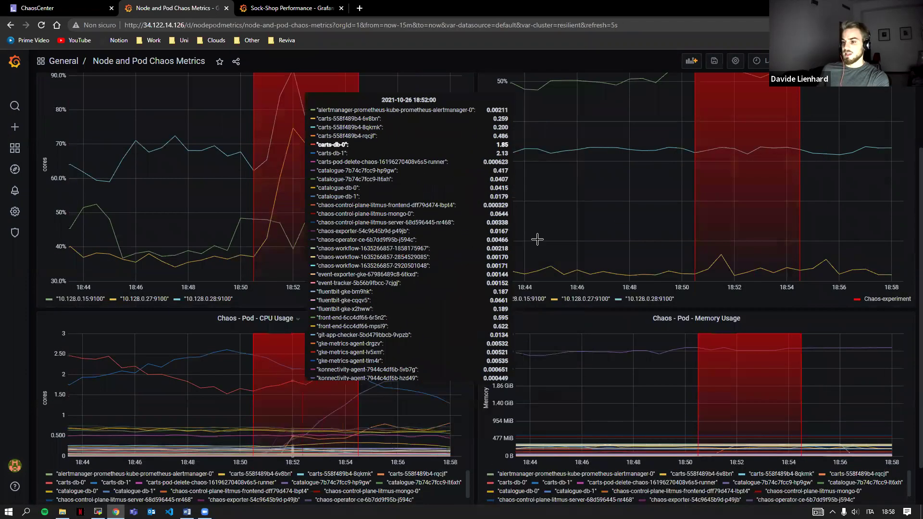
{"action": "left_click", "coordinate": [392, 357]}
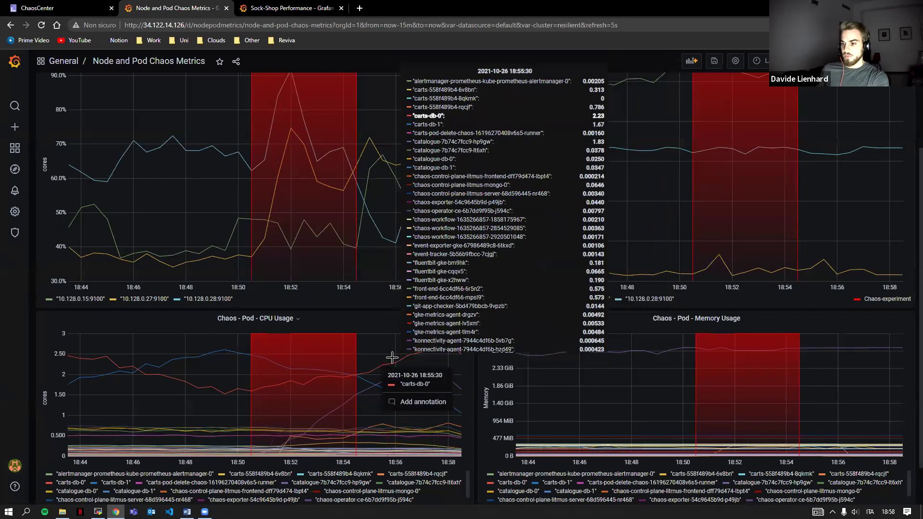
{"action": "left_click_drag", "start_coordinate": [368, 336], "coordinate": [371, 337]}
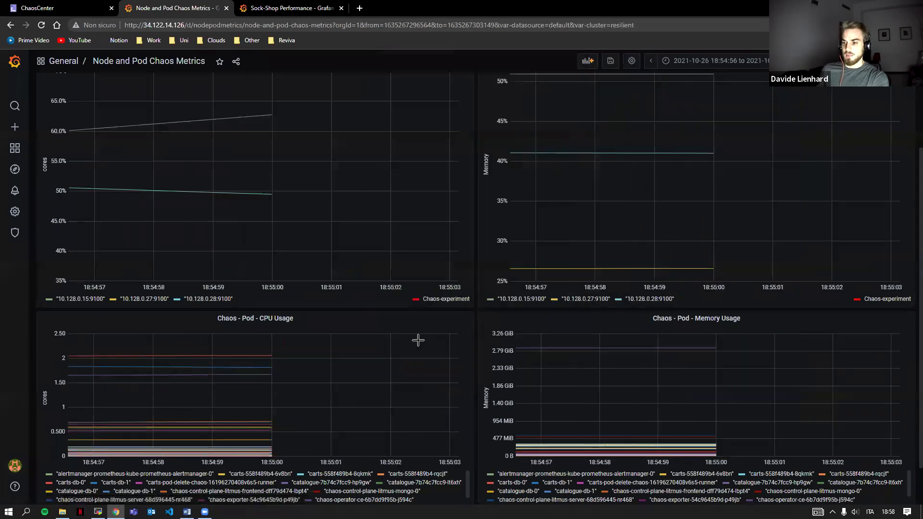
{"action": "left_click", "coordinate": [716, 61]}
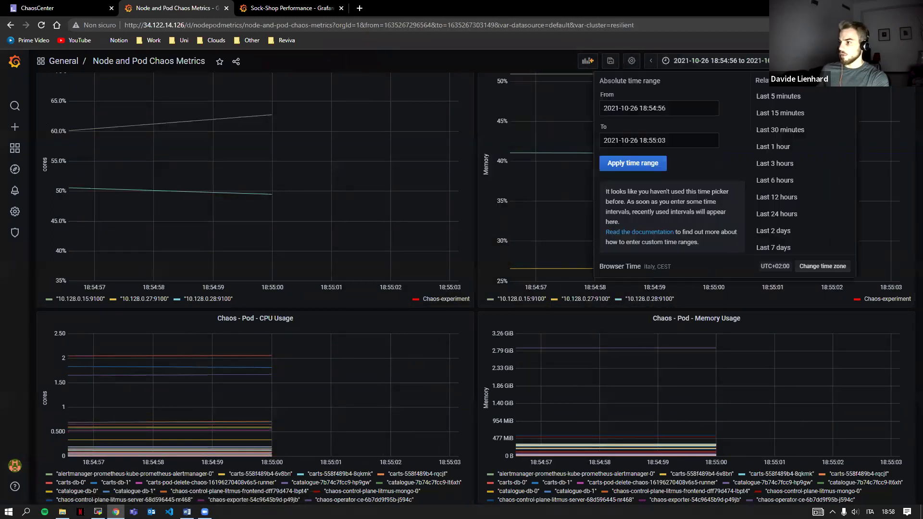
{"action": "left_click", "coordinate": [780, 113]}
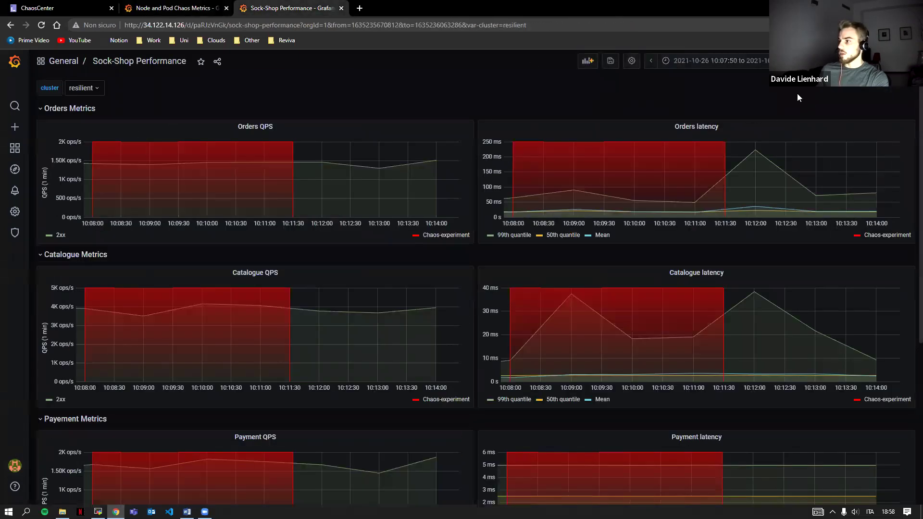
- Switch to the Sock-Shop Performance dashboard and set its time range to the last 15 minutes
{"action": "left_click", "coordinate": [764, 61]}
{"action": "left_click", "coordinate": [784, 113]}
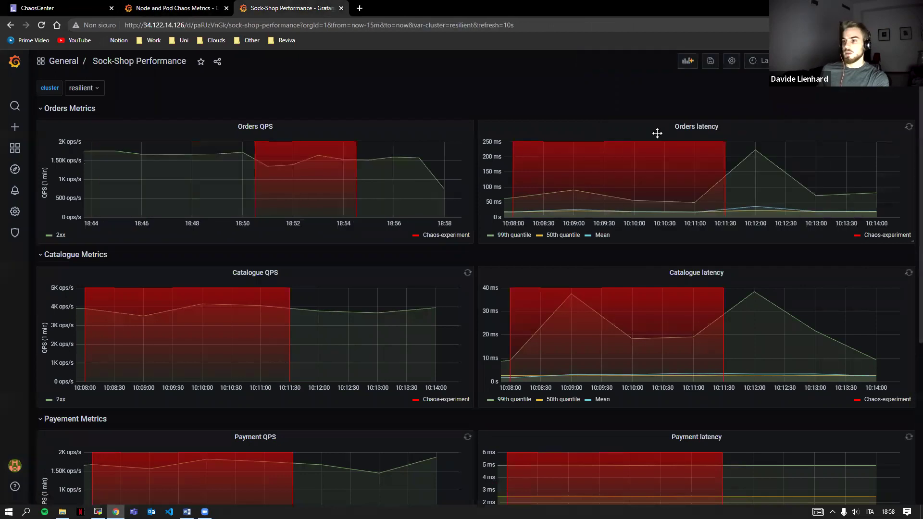
- Set the Sock-Shop Performance dashboard's cluster to weak and review its metrics down to the payment and frontend charts
{"action": "left_click", "coordinate": [90, 88]}
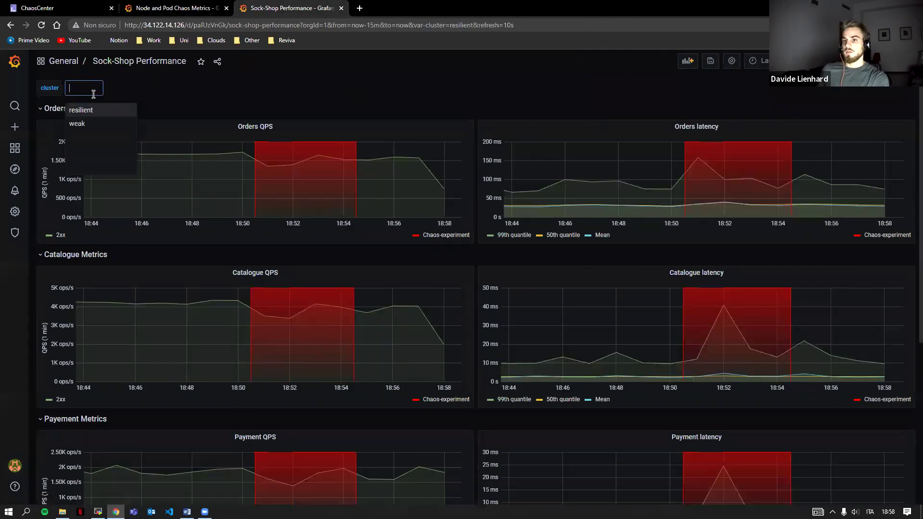
{"action": "left_click", "coordinate": [87, 124]}
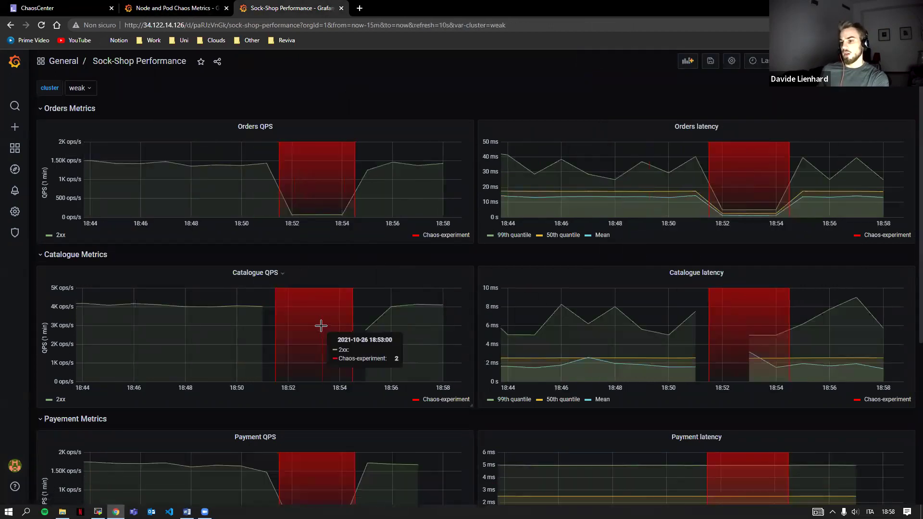
{"action": "scroll", "coordinate": [332, 308], "scroll_direction": "down", "scroll_amount": 5}
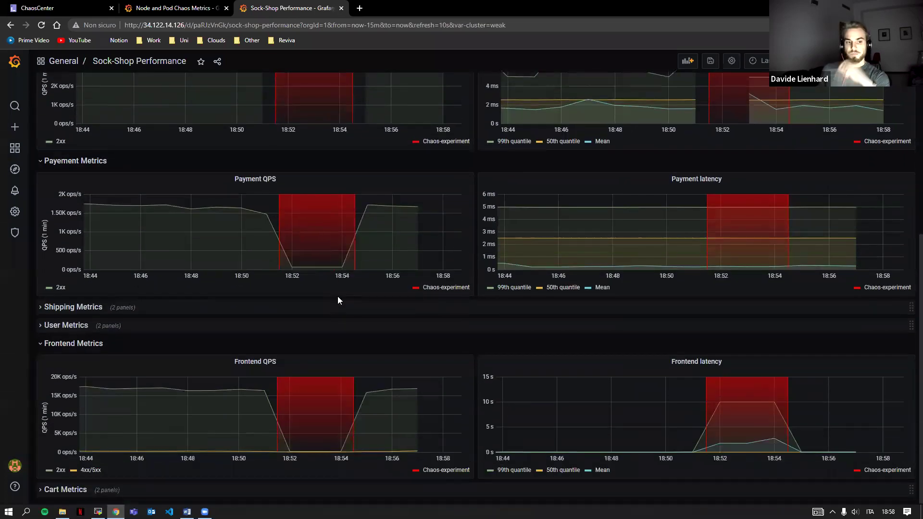